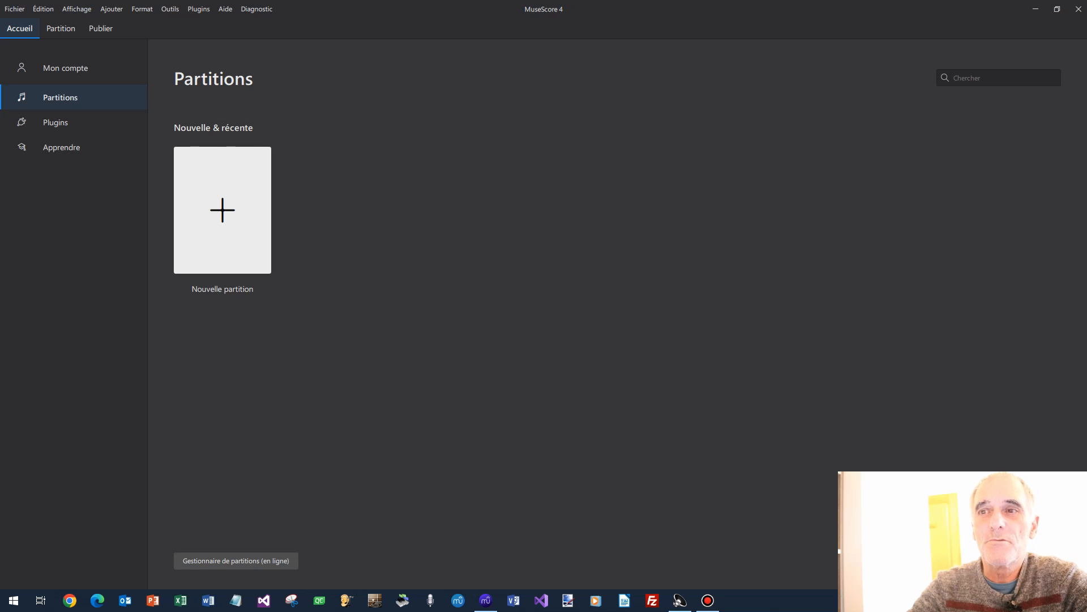
Create a new Piano score from Claviers with C major, 4/4, tempo 120 and 32 measures.
click(222, 215)
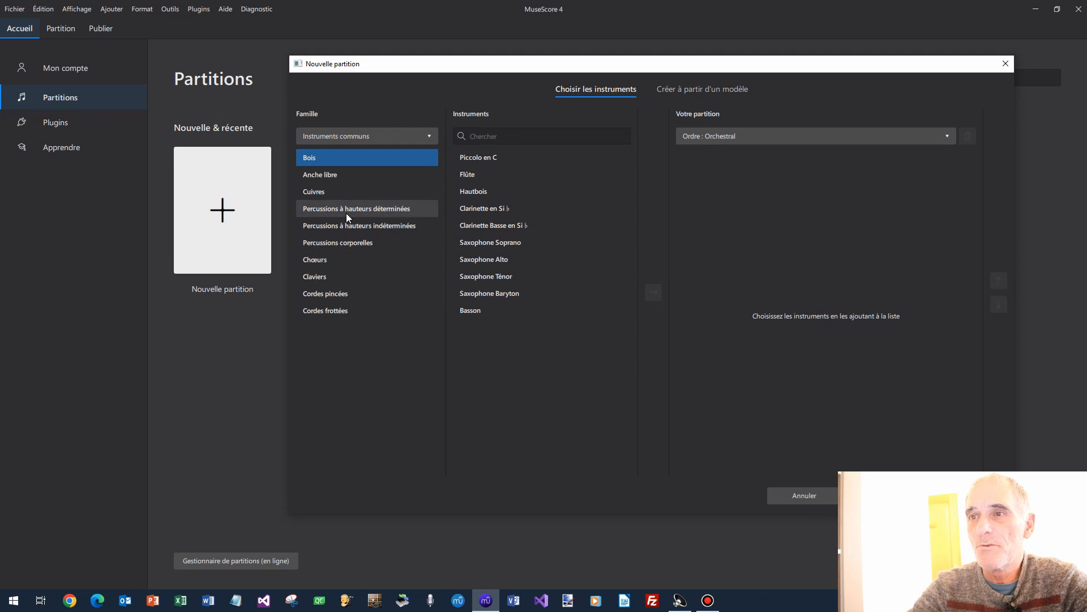
click(338, 276)
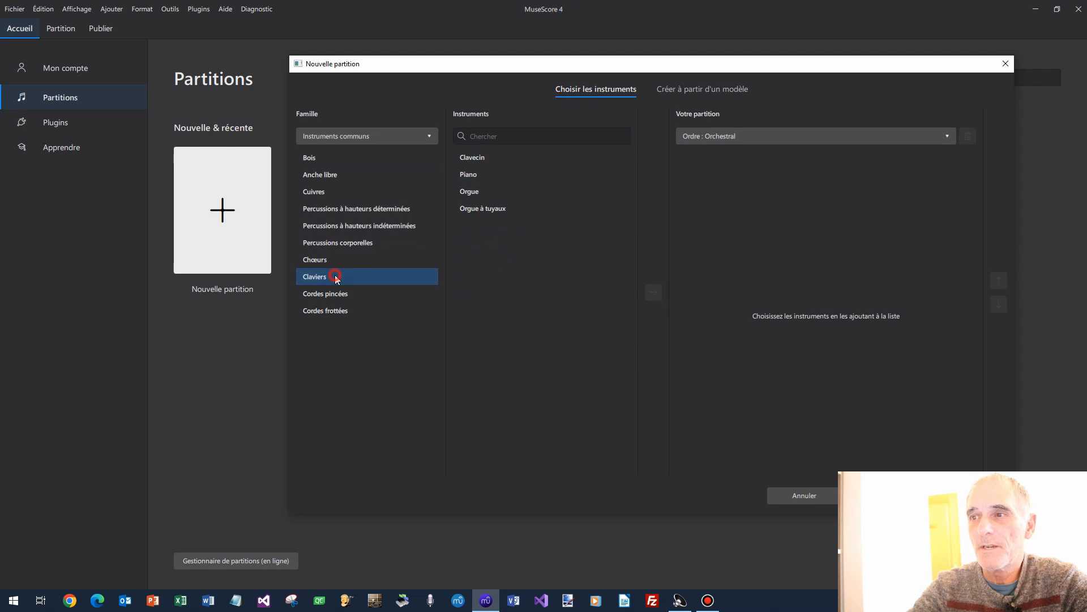
double_click(492, 175)
drag(746, 67, 568, 39)
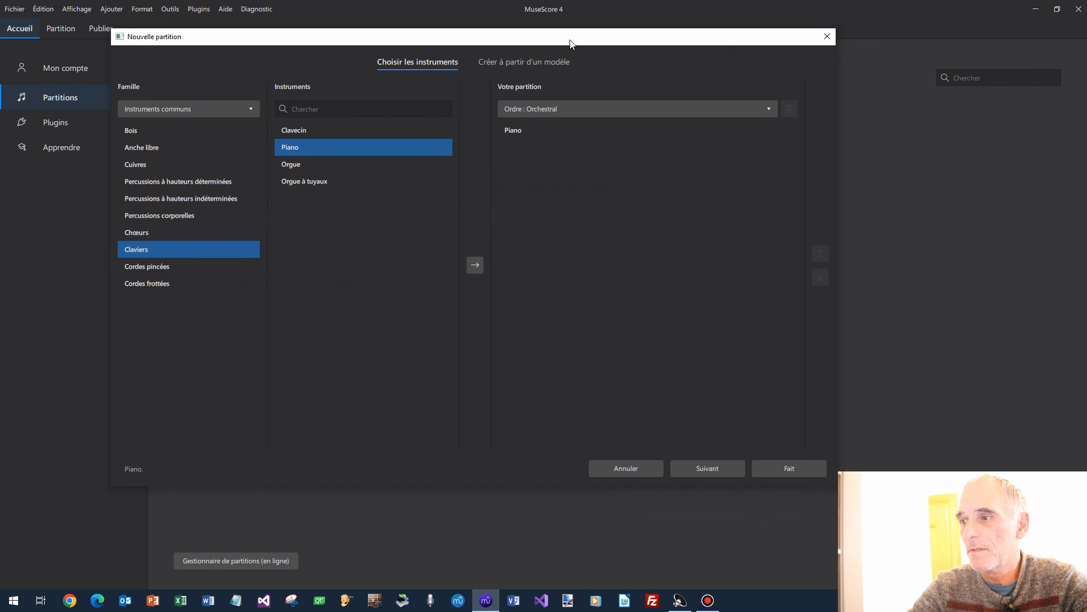
click(708, 468)
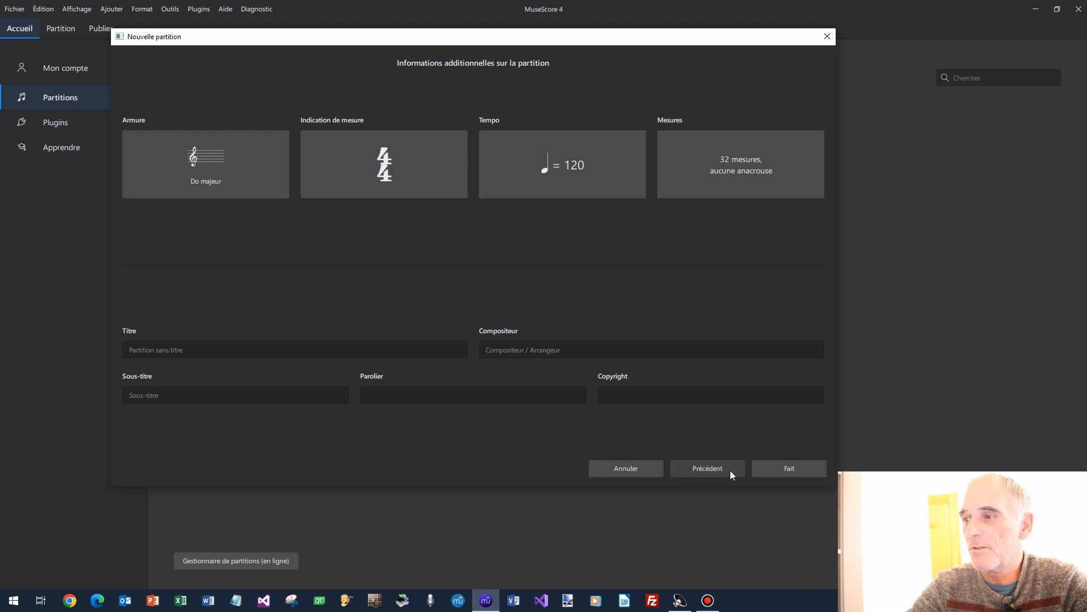
click(787, 469)
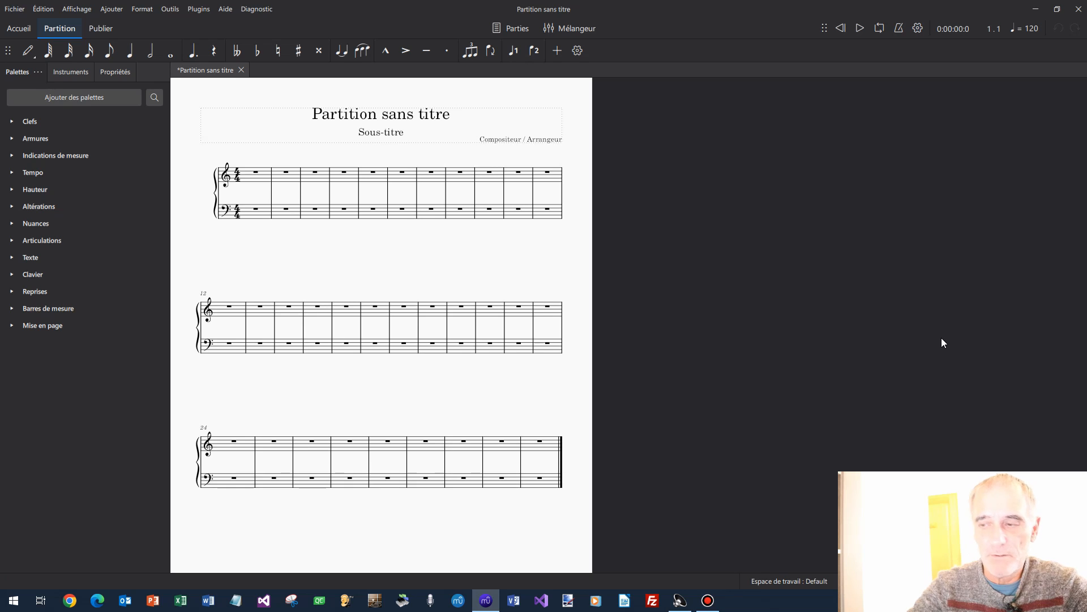
Show the piano keyboard panel and delete the Piano's Clef de Fa (bass) staff.
key(p)
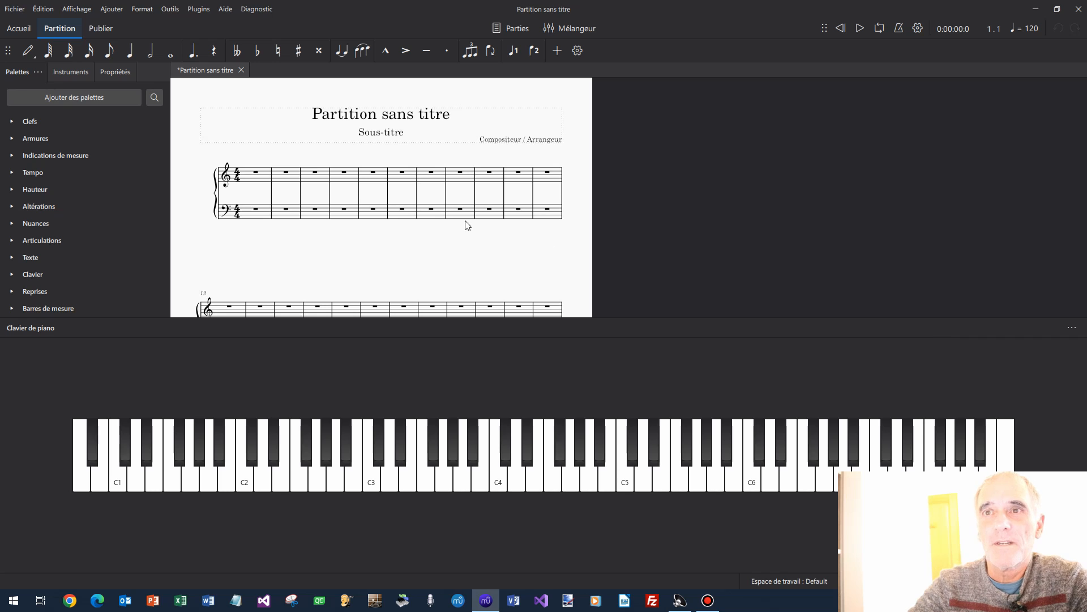
click(78, 73)
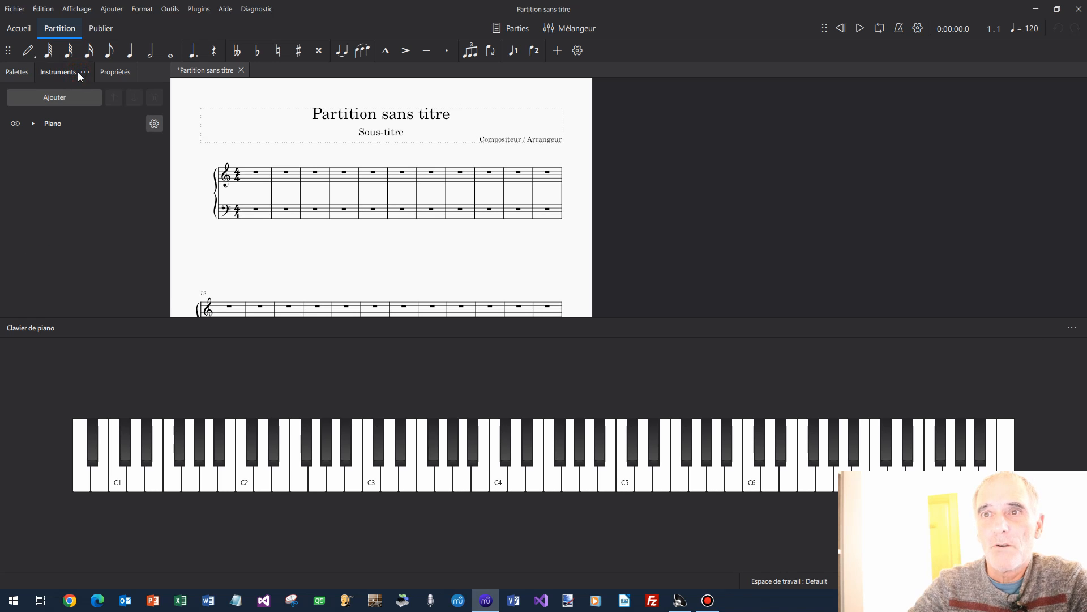
click(33, 123)
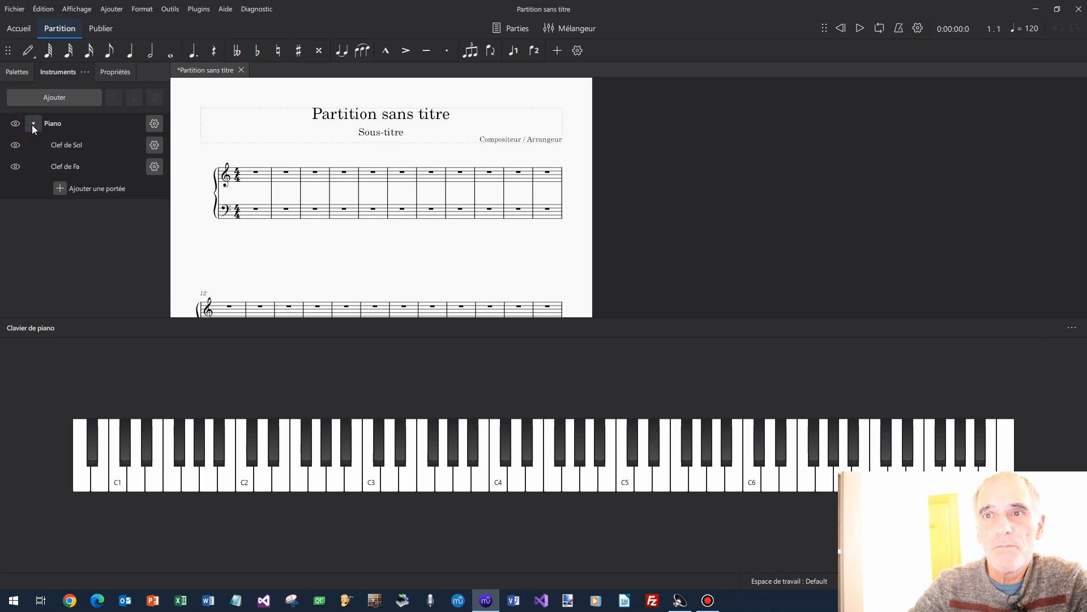
click(85, 167)
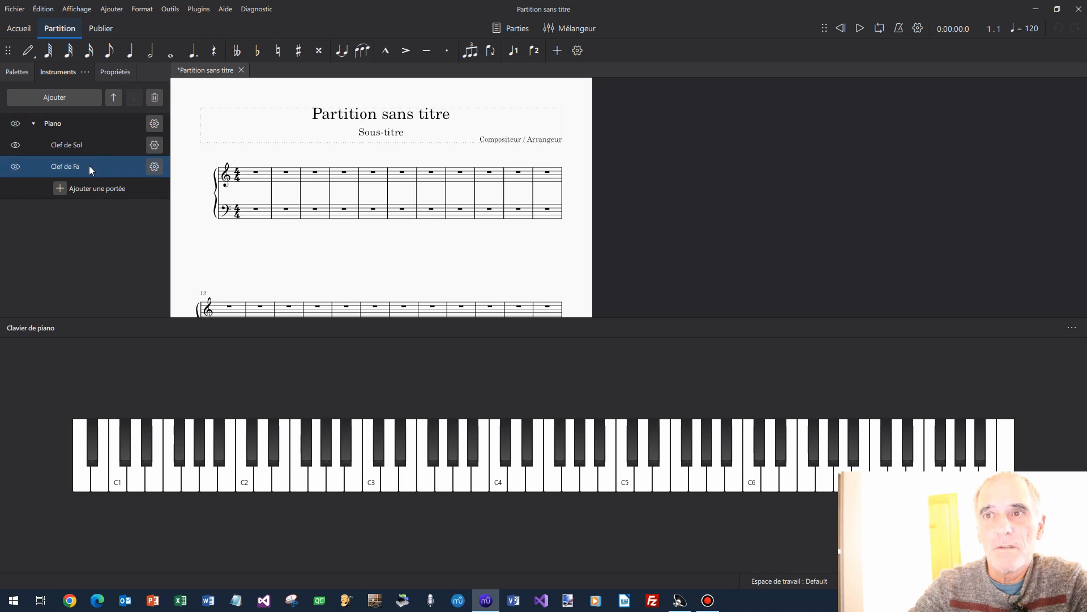
click(154, 98)
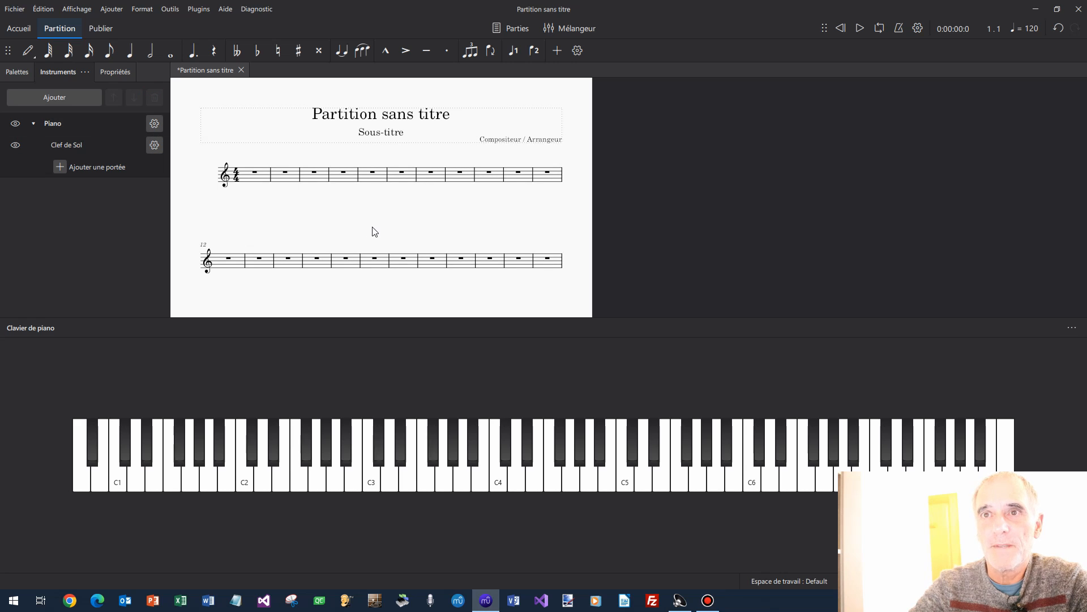
click(25, 73)
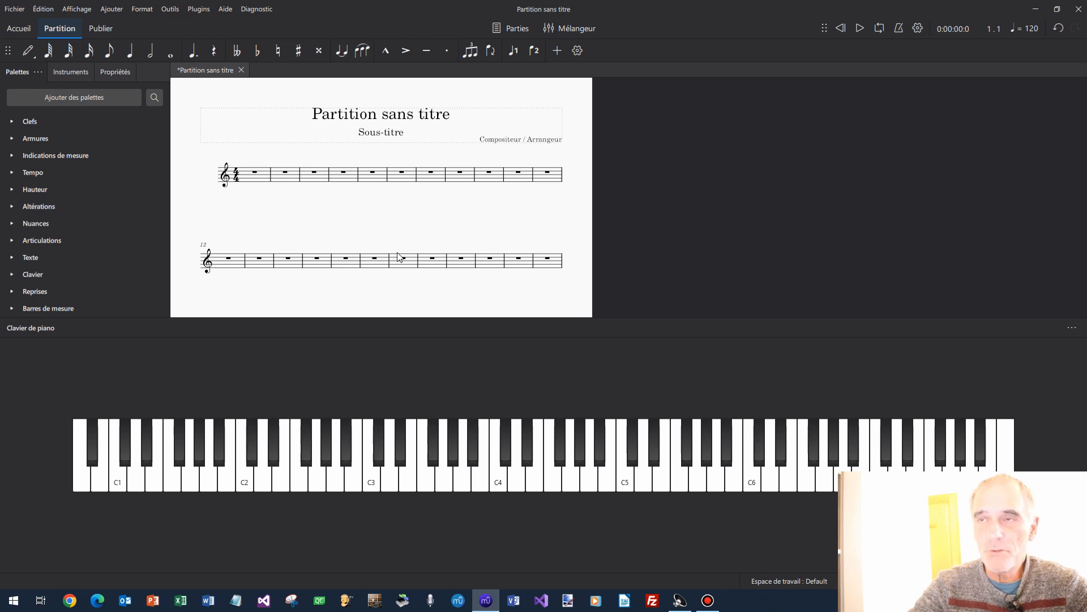
In note input, enter quarter notes C4, D4, E4, F4, F#4 and G4 from the keyboard panel.
key(n)
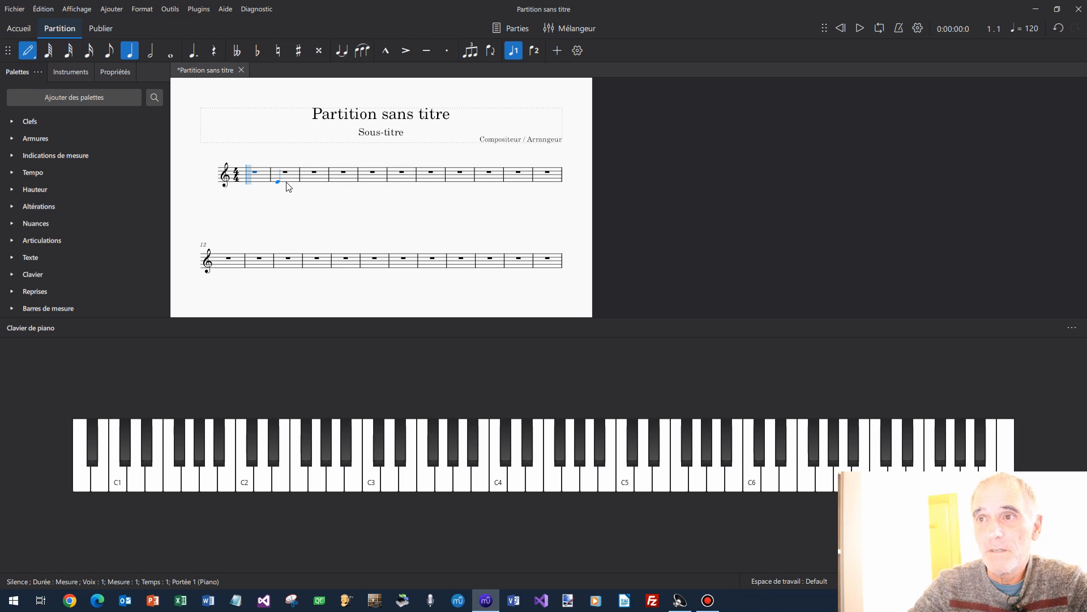
click(498, 485)
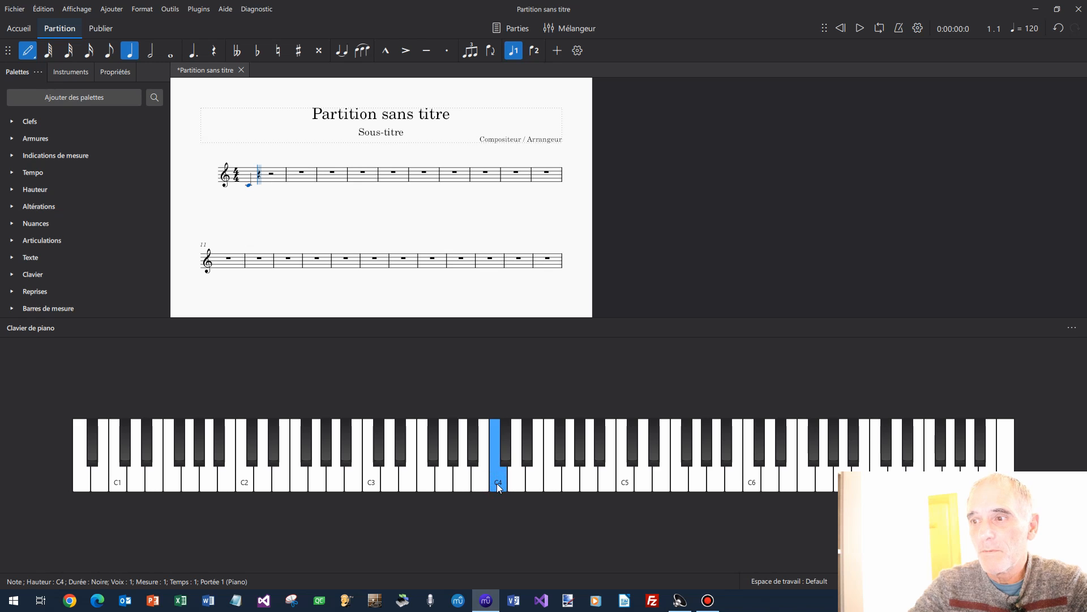
click(517, 481)
click(535, 478)
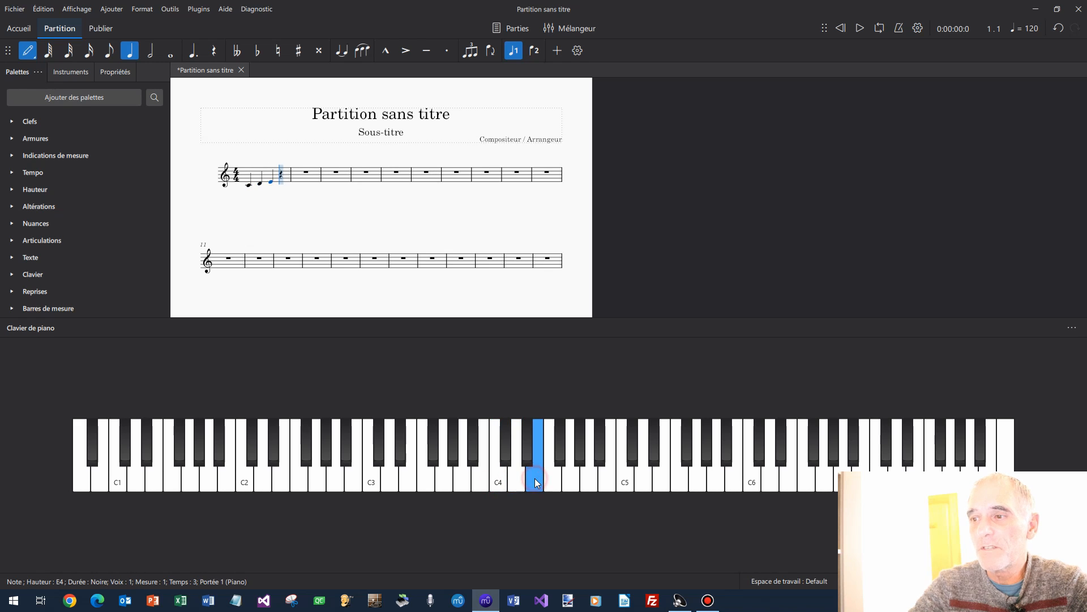
click(552, 479)
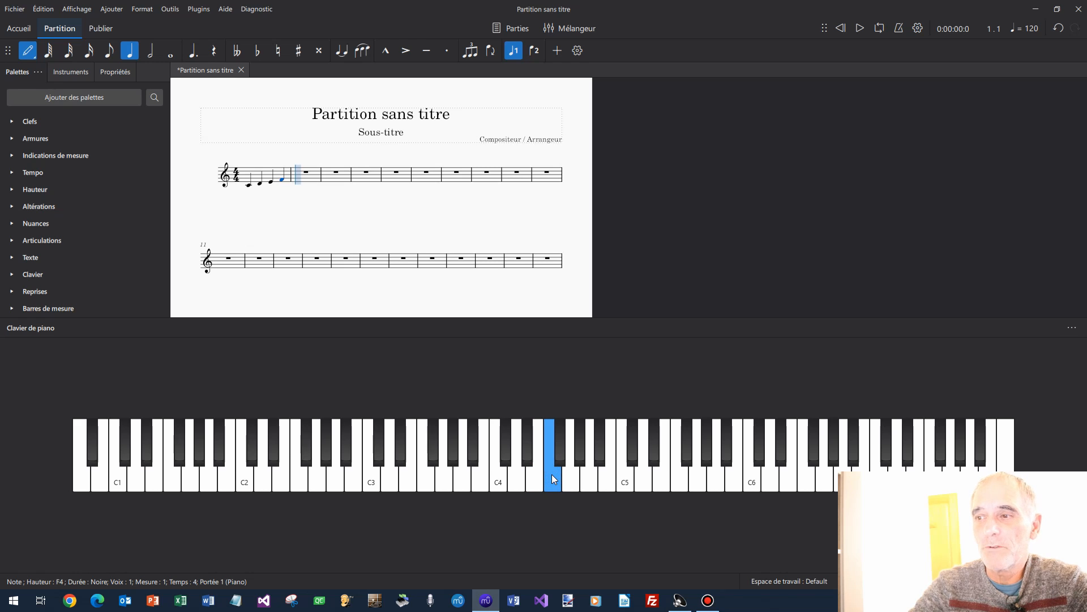
click(563, 461)
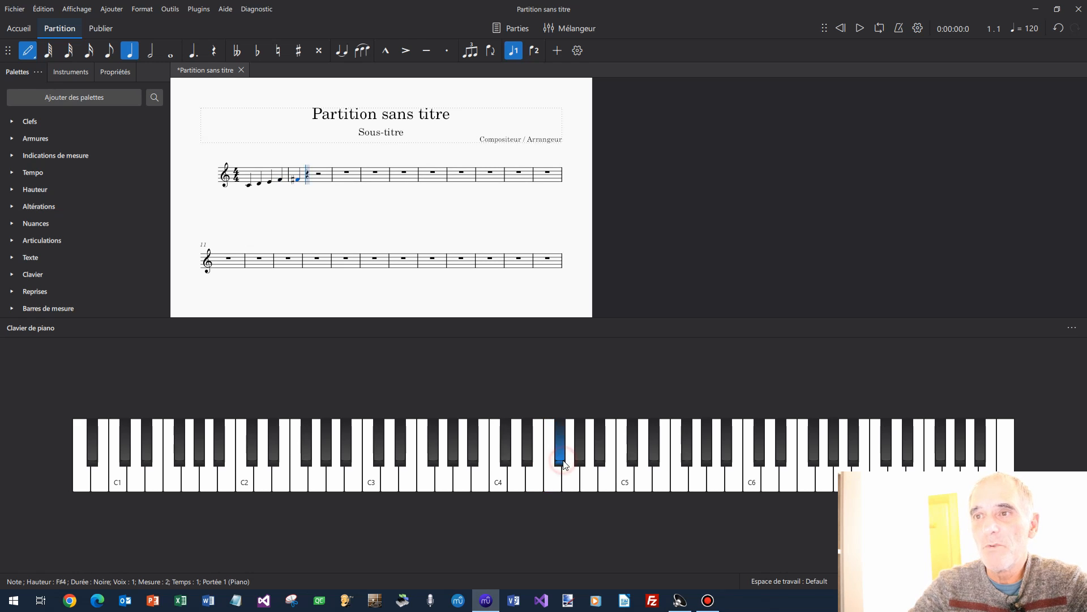
click(572, 479)
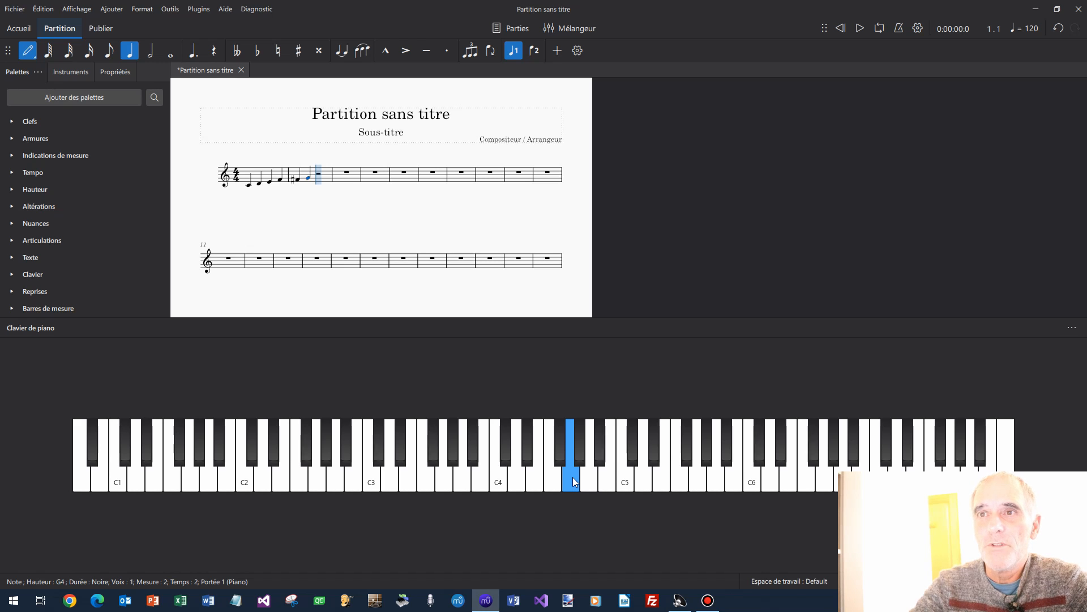
Add eighth notes G4, G4, A4, A4 to finish measure 2.
click(111, 55)
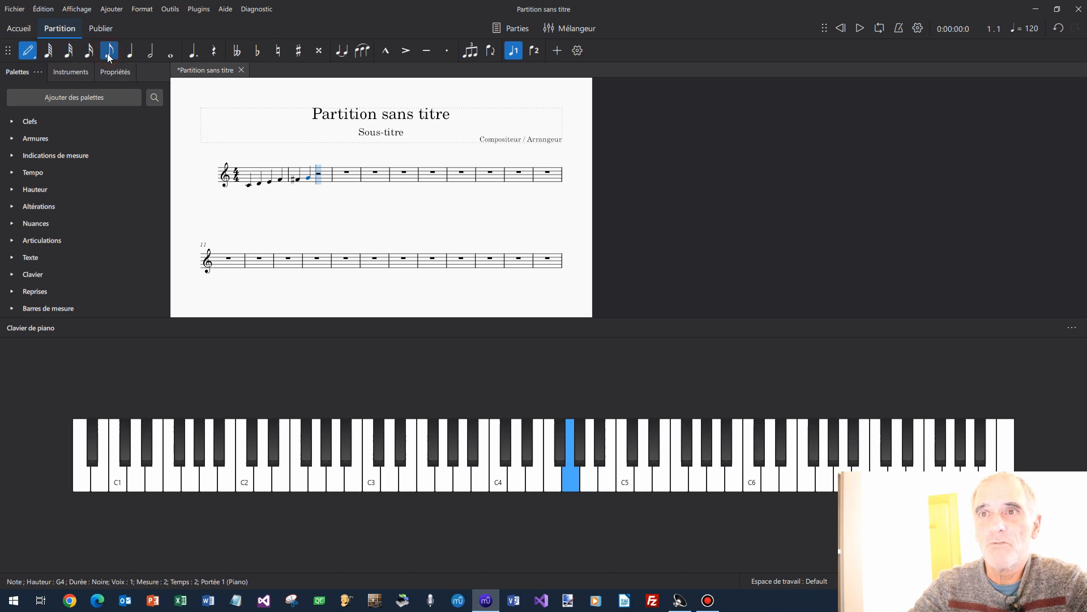
click(570, 482)
click(570, 481)
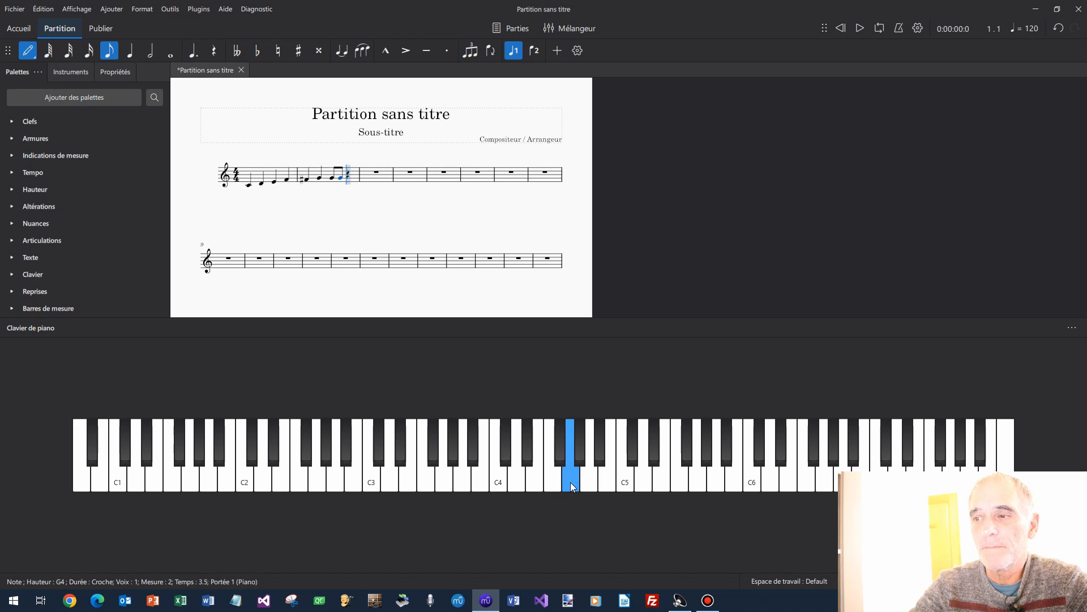
click(586, 481)
click(585, 480)
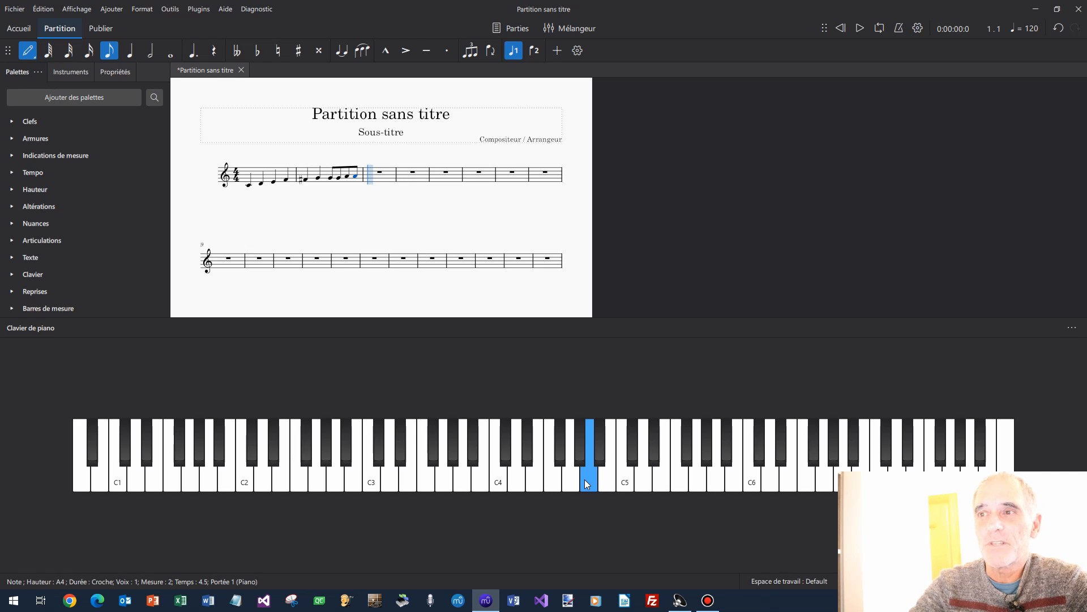
Enter sixteenth-note C4s at the start of measure 3, then exit note input.
click(89, 50)
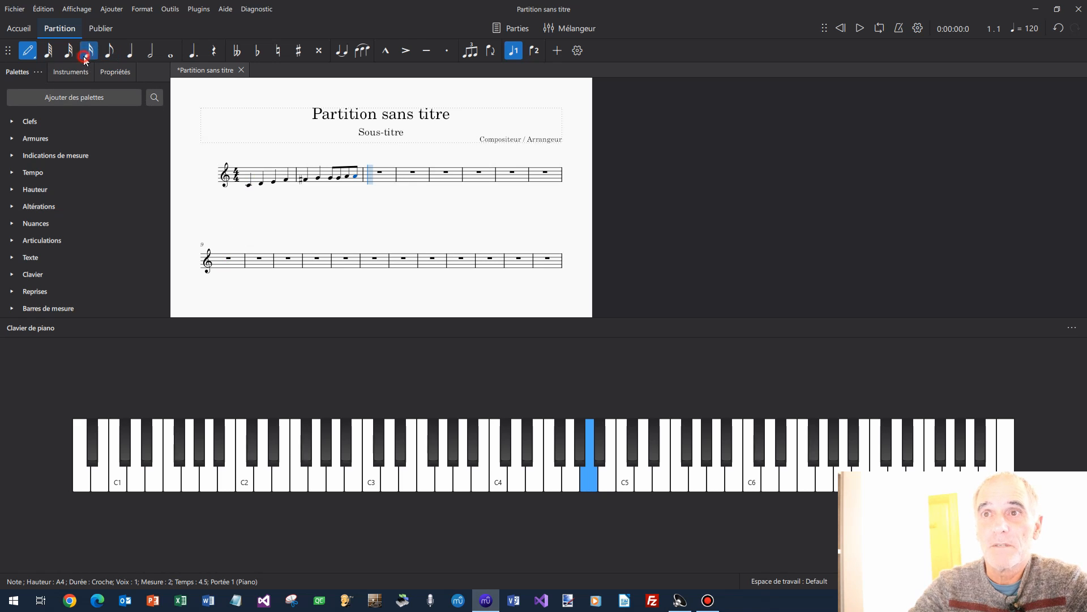
click(498, 481)
click(498, 480)
click(501, 481)
click(501, 480)
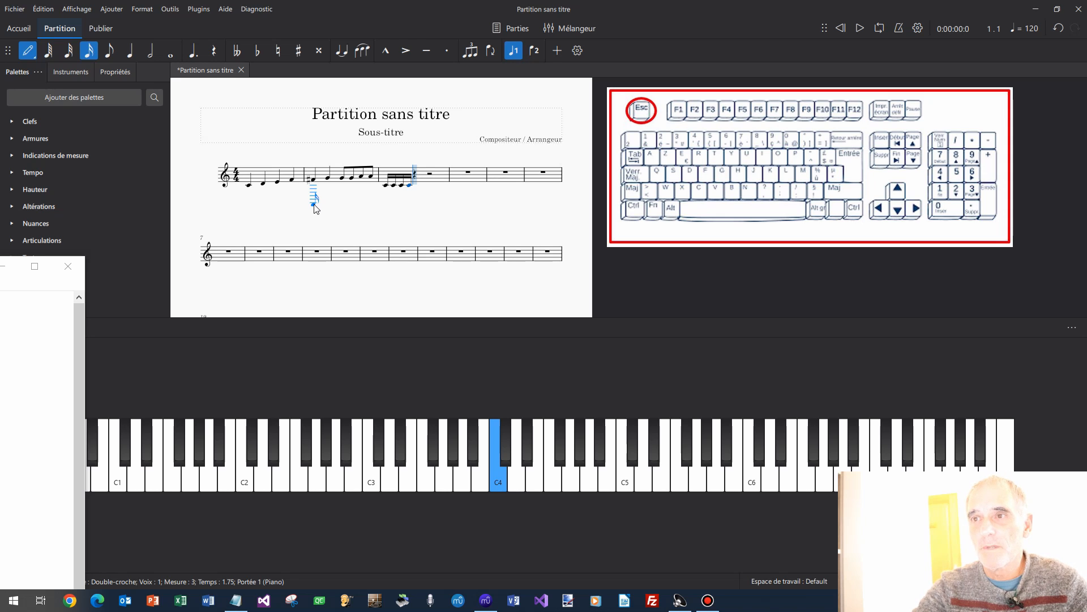
key(Escape)
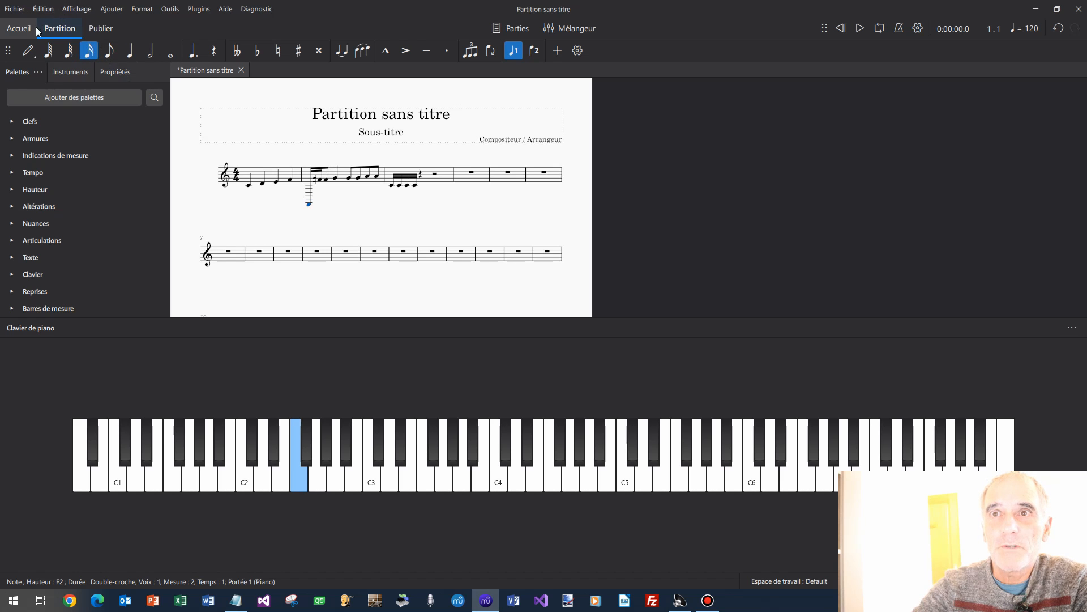
Open Préférences > Raccourcis and filter the shortcut list for 'noir'.
click(43, 9)
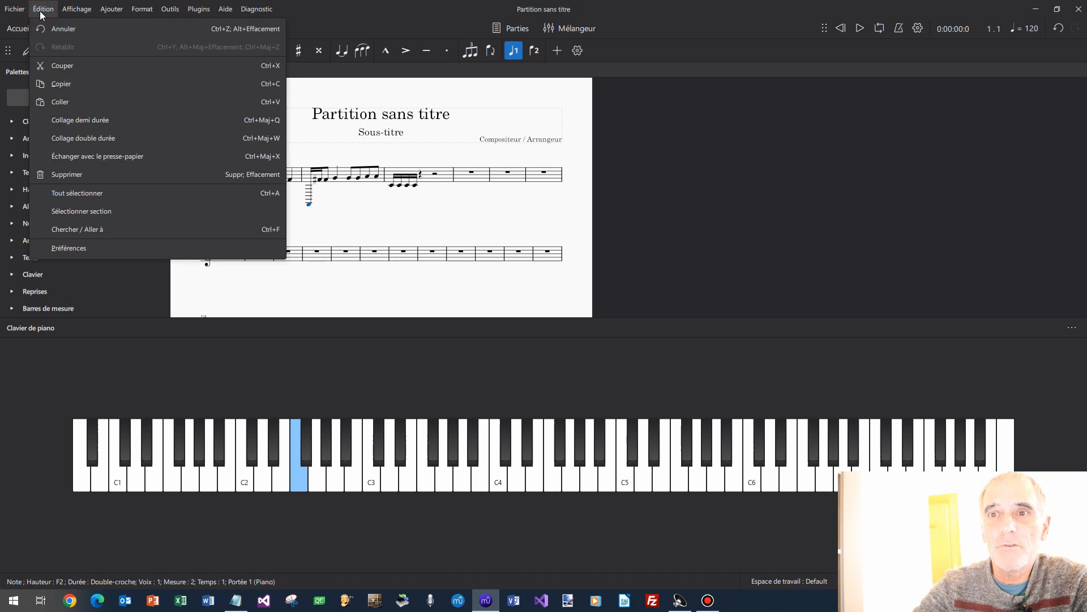
click(101, 245)
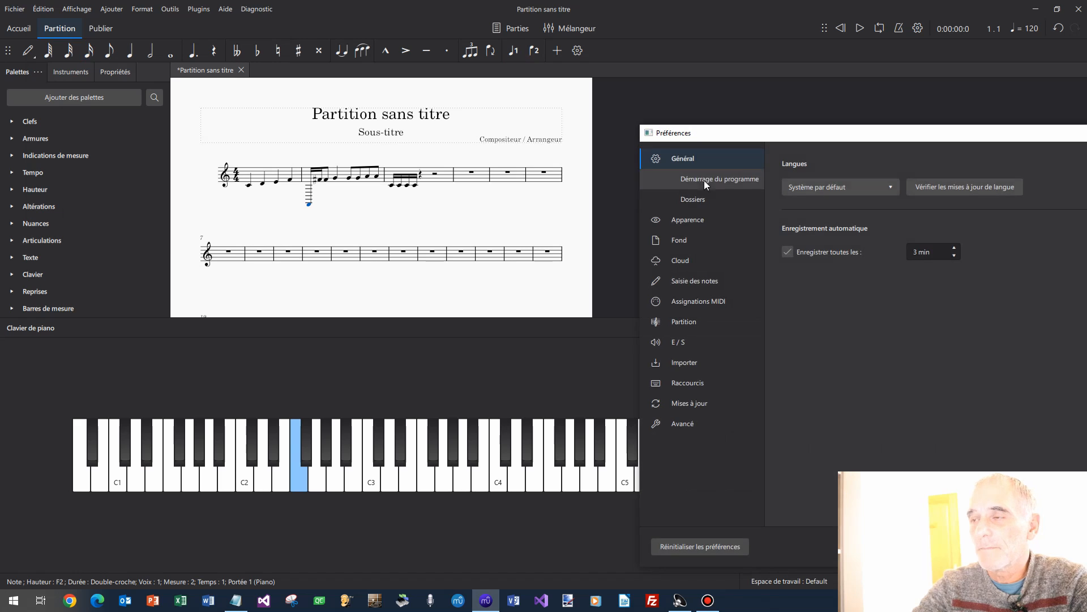
drag(746, 133, 362, 40)
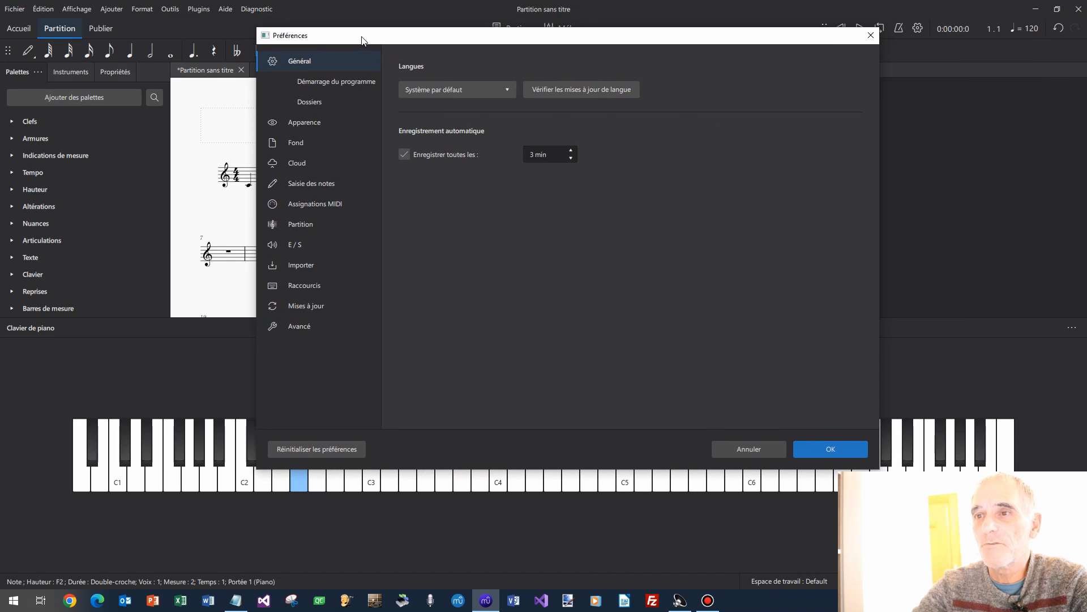
click(313, 287)
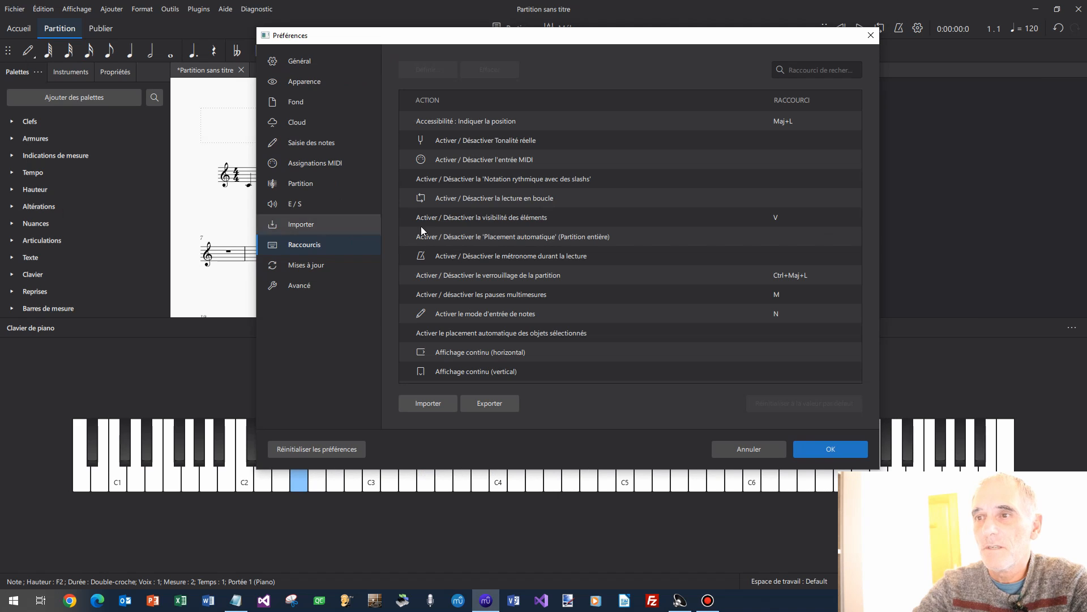
scroll(675, 237, down, 1)
scroll(680, 221, down, 4)
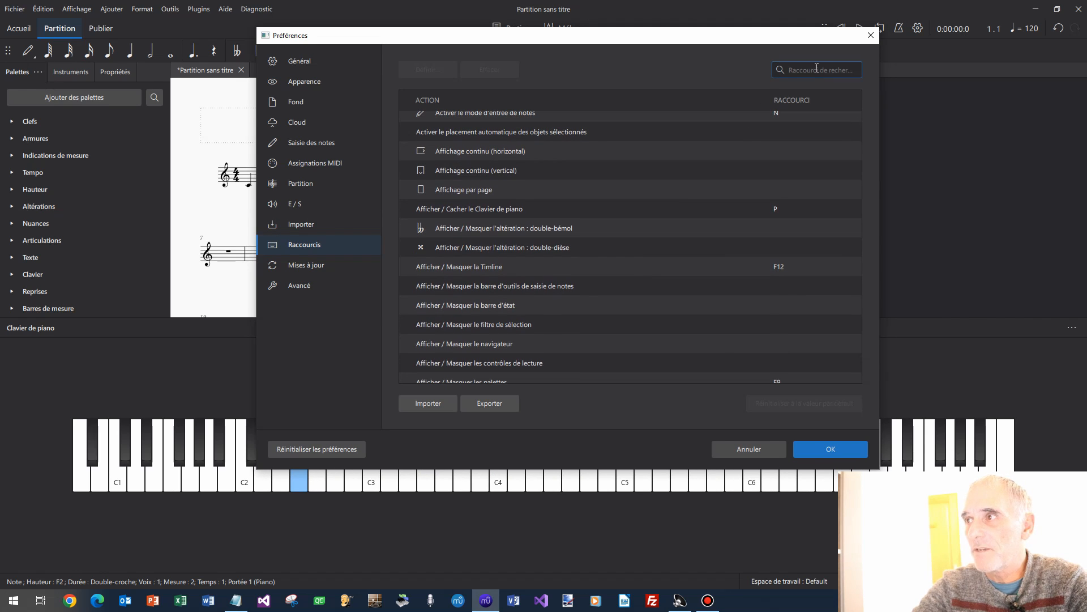
click(817, 69)
text(no)
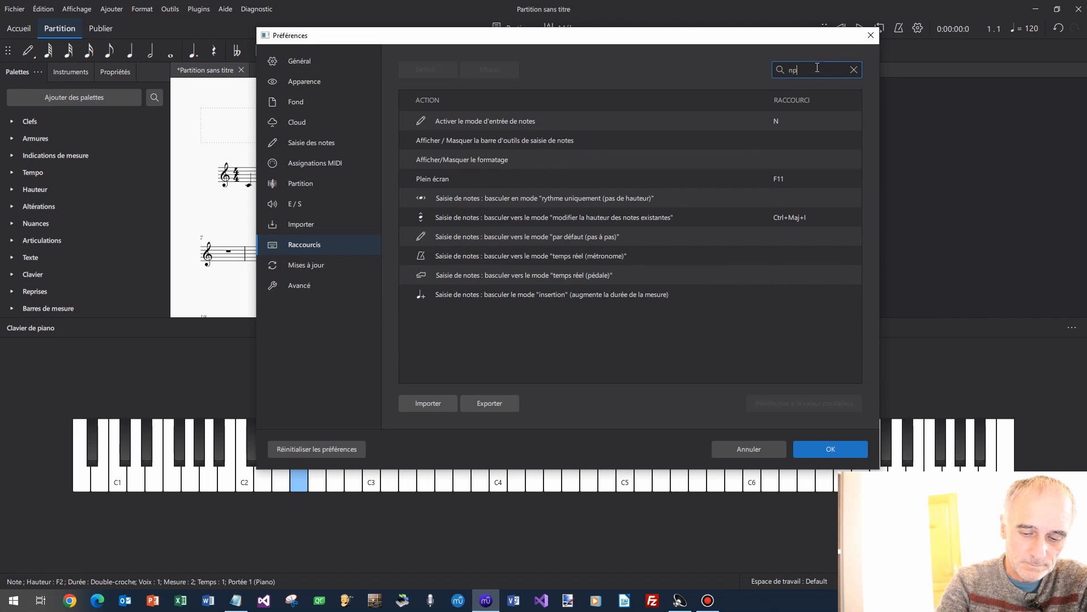
text(ir)
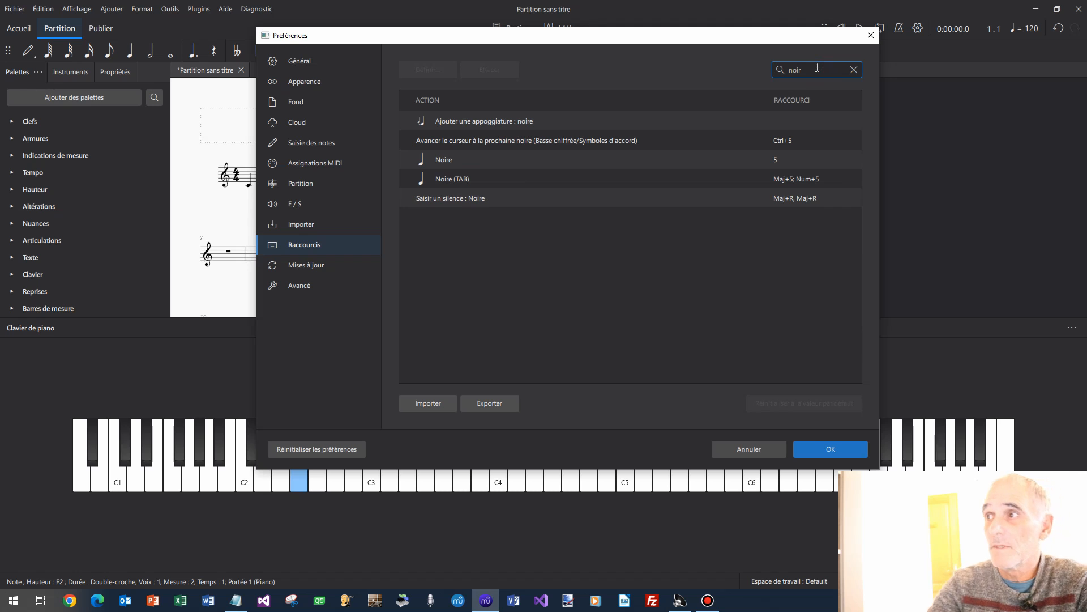
Define 5 as the Noire shortcut, save it and close Préférences.
click(640, 161)
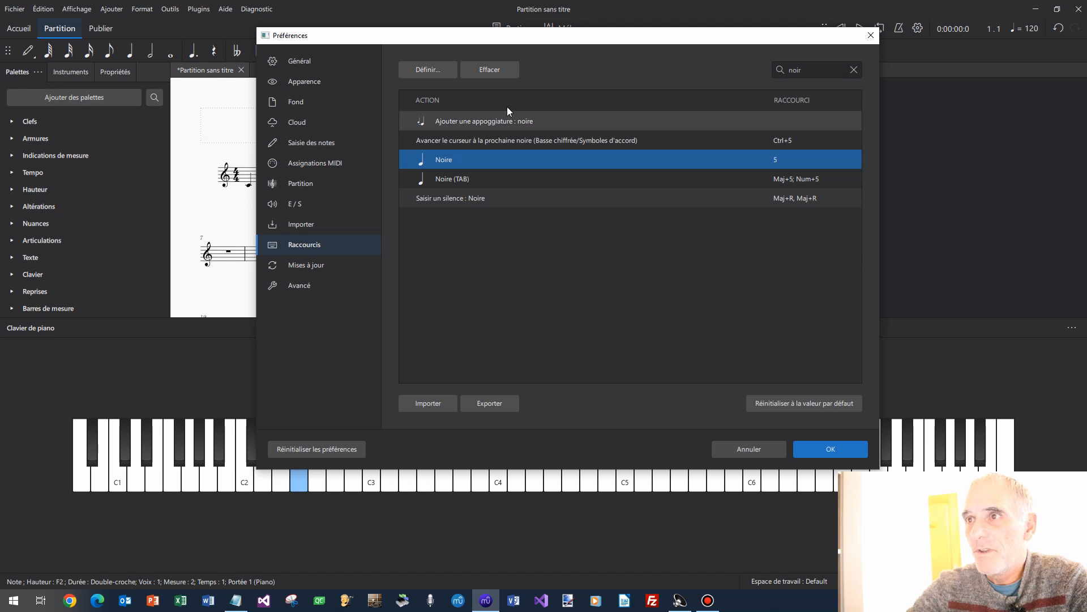
click(435, 70)
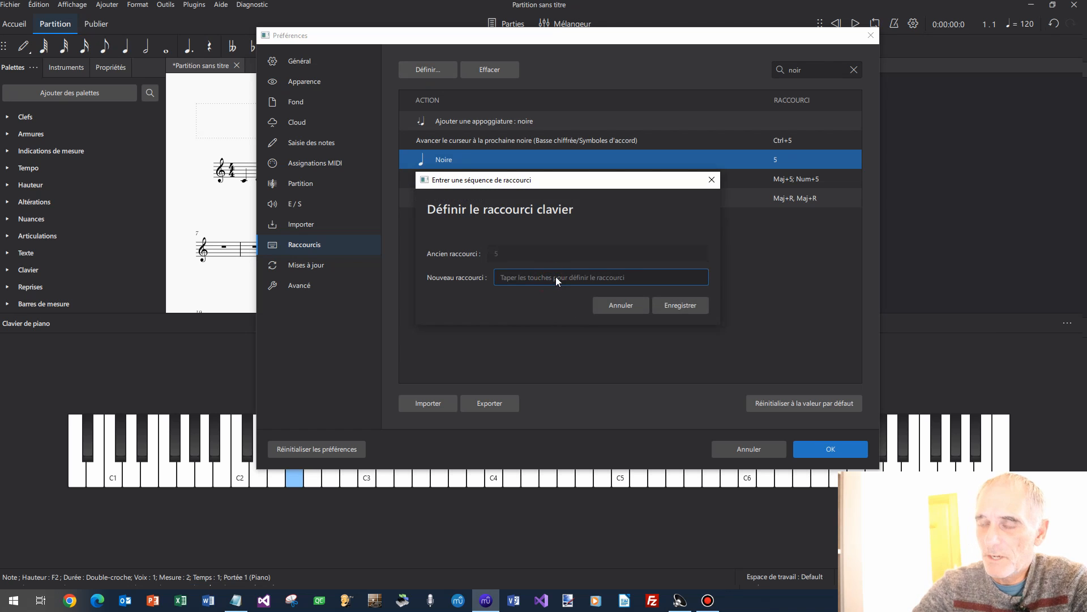
key(5)
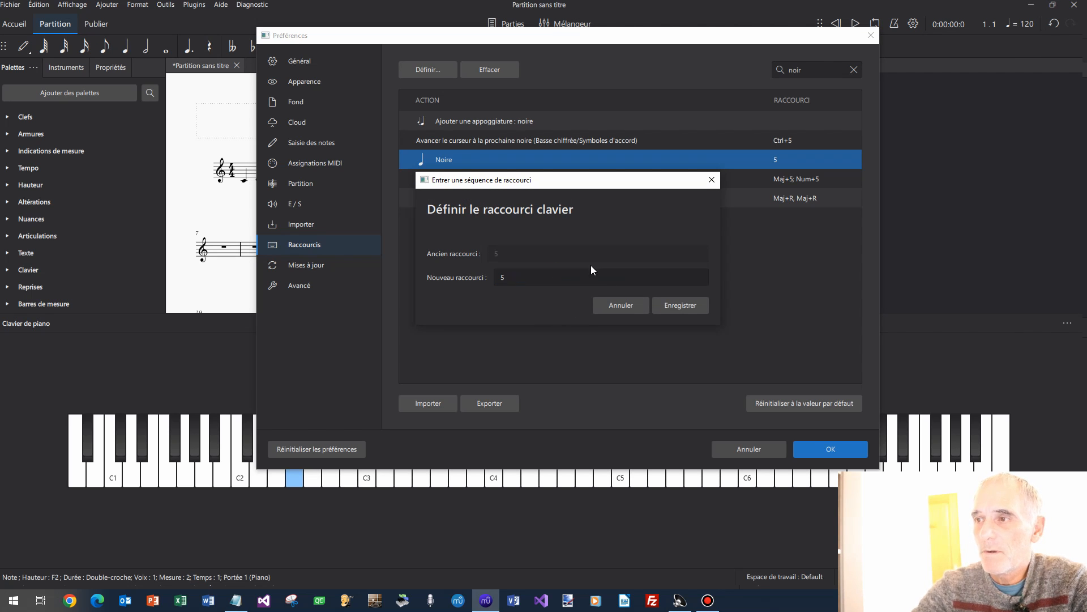
click(676, 306)
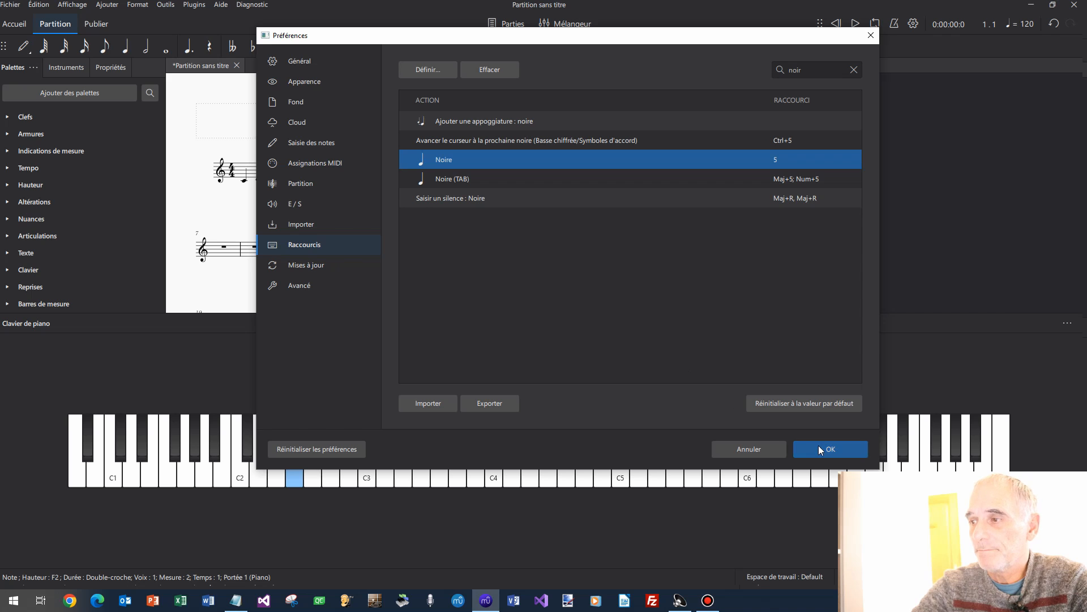
click(762, 448)
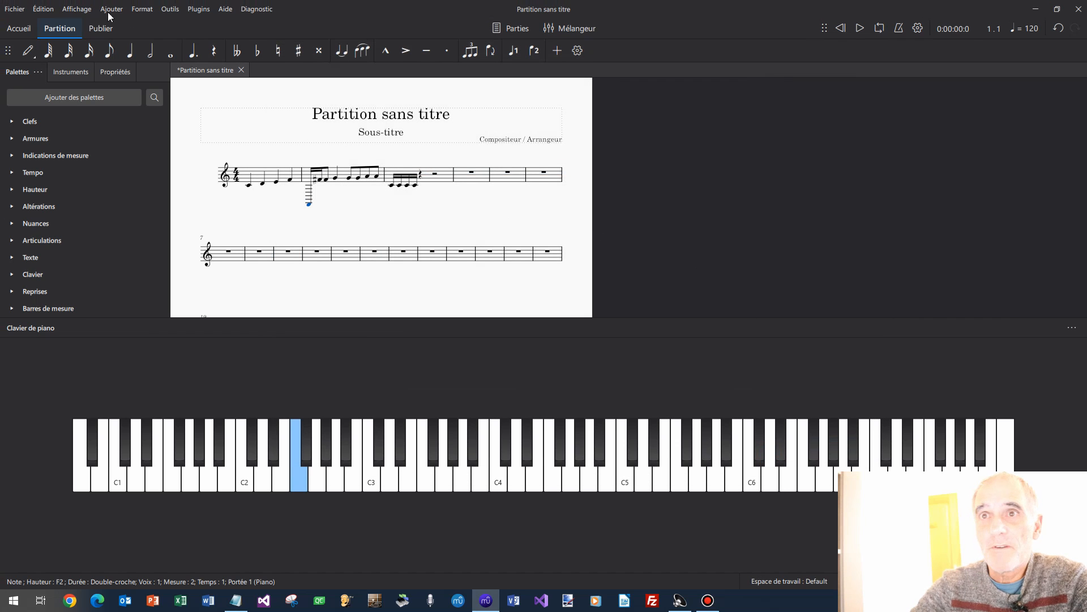
Open the Raccourcis page of MuseScore's Préférences.
click(38, 4)
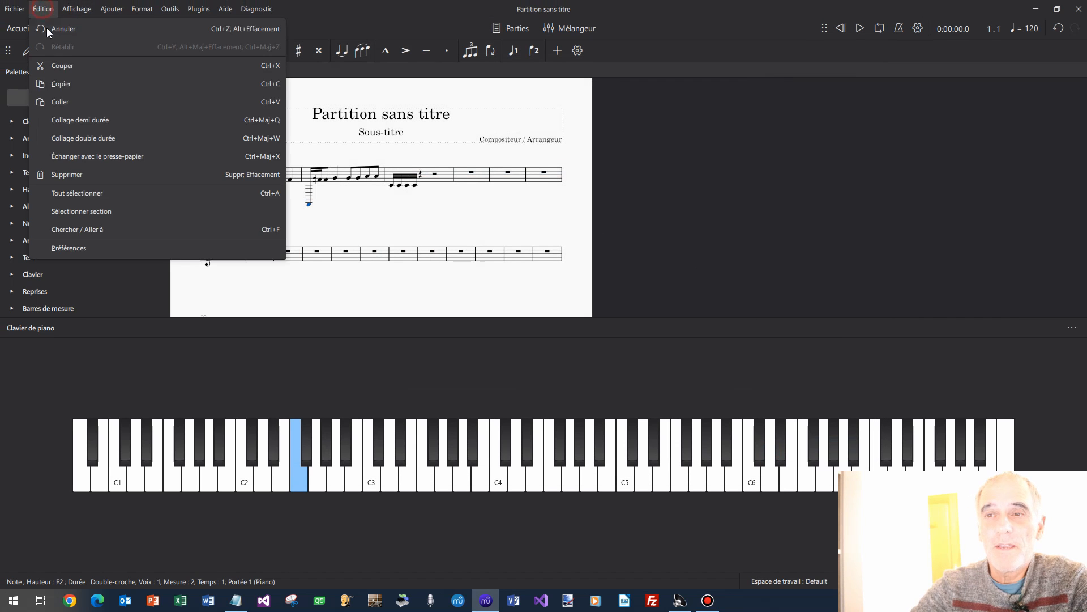
click(155, 251)
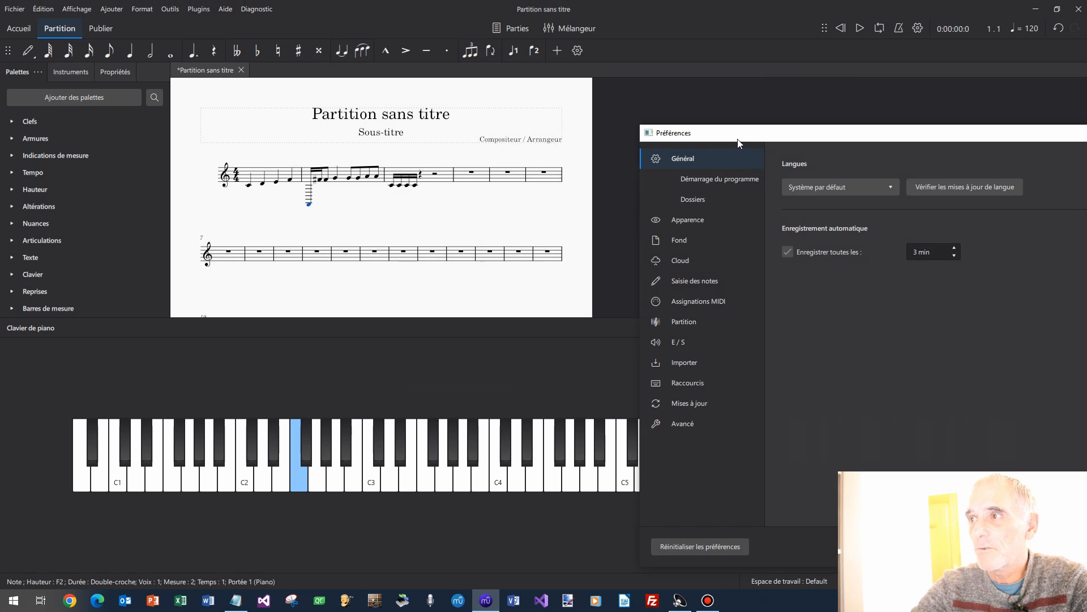
drag(737, 139, 461, 66)
click(406, 314)
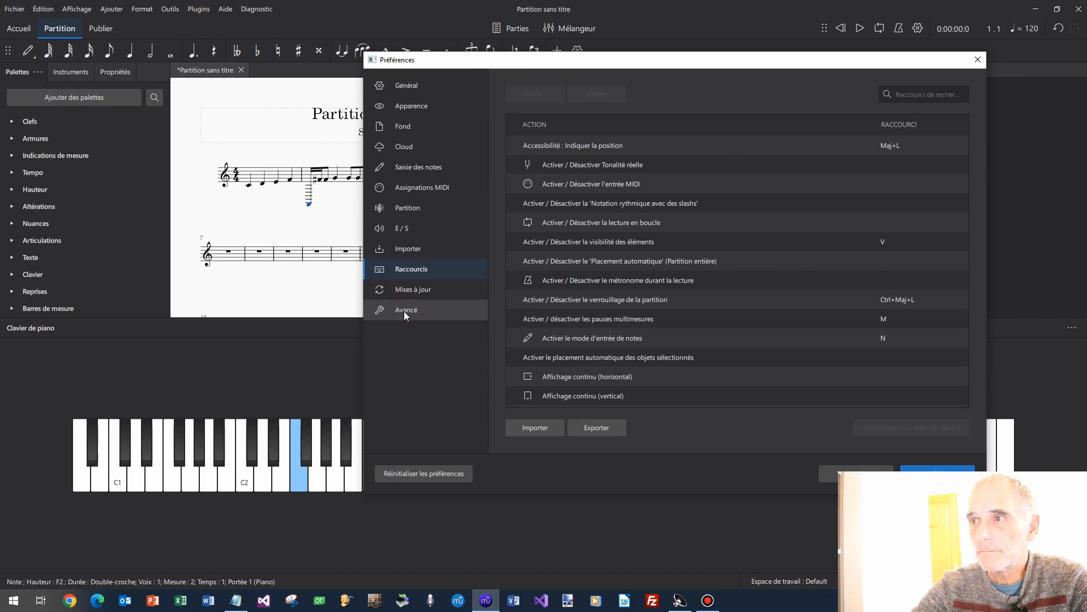
Export the shortcuts as RaccourcisOrigine.xml into Y:\_ChaineMuseScore4\2 - Bug saisie des notes.
click(595, 426)
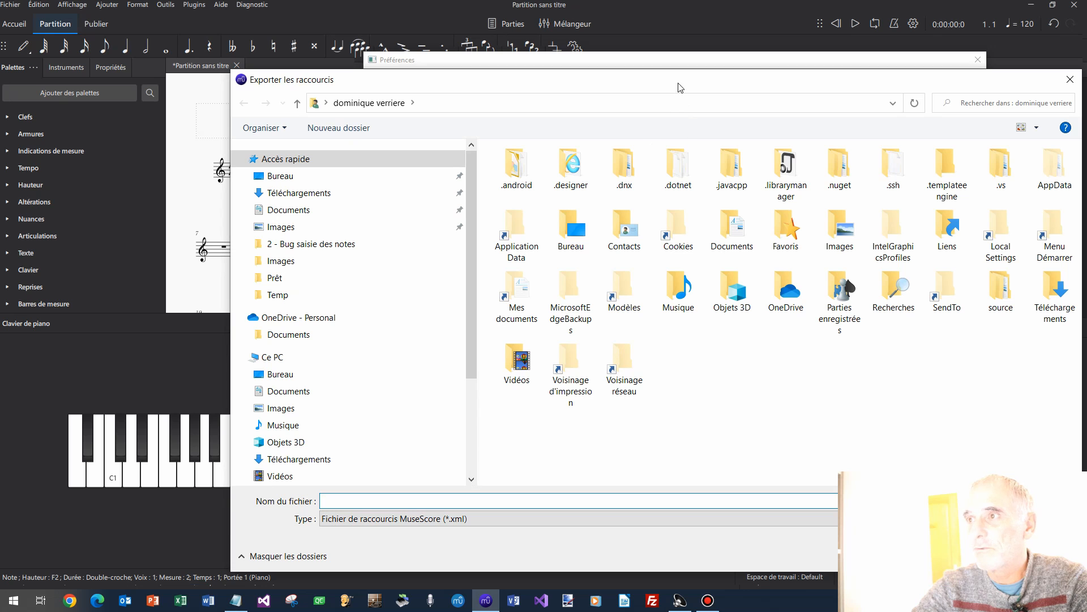
drag(473, 299, 476, 404)
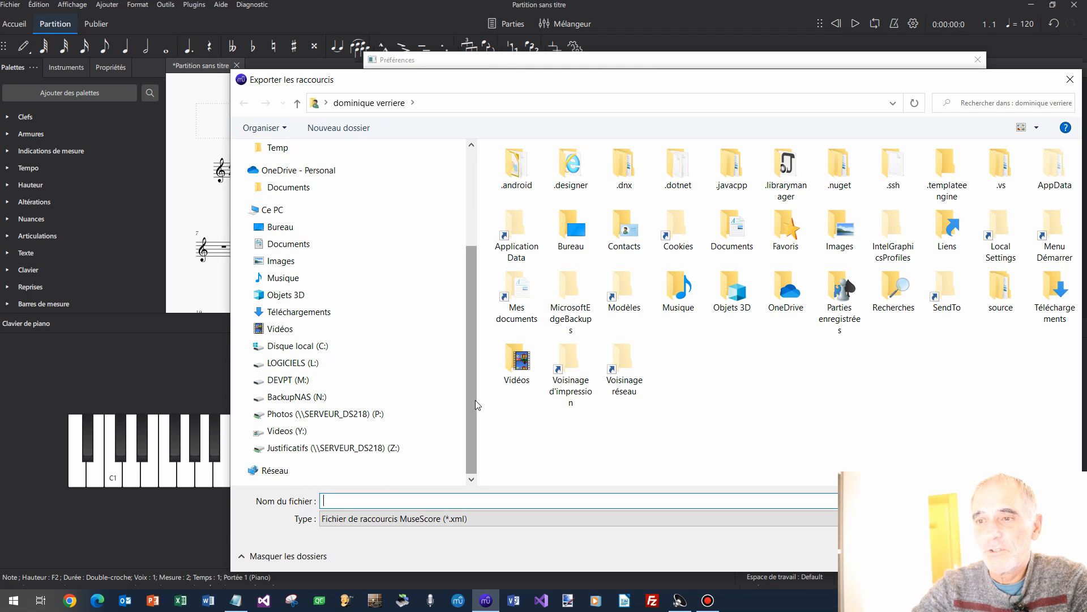
click(312, 430)
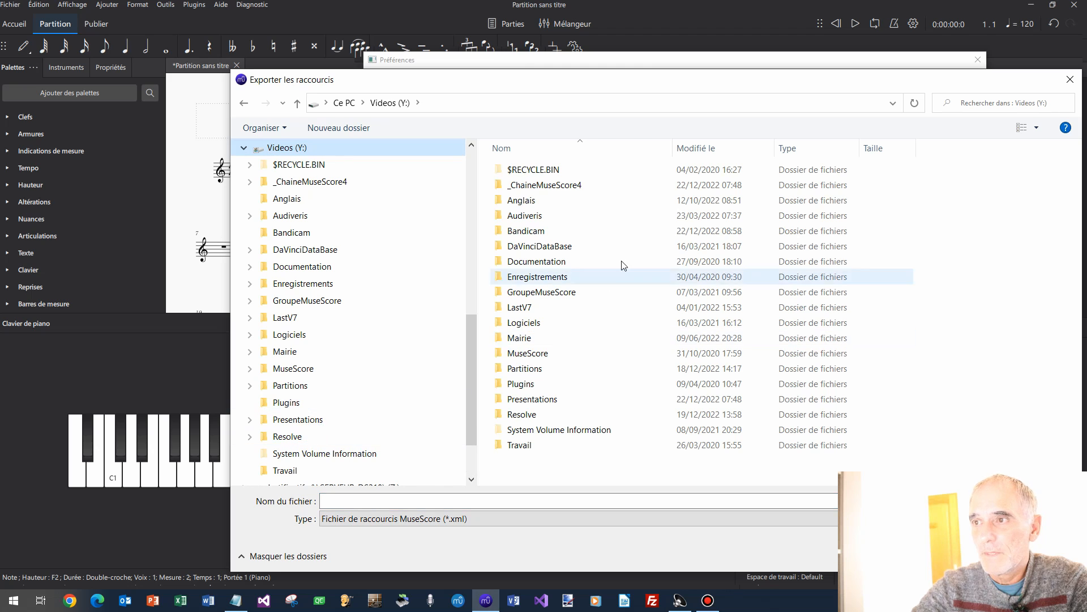
double_click(543, 185)
double_click(542, 186)
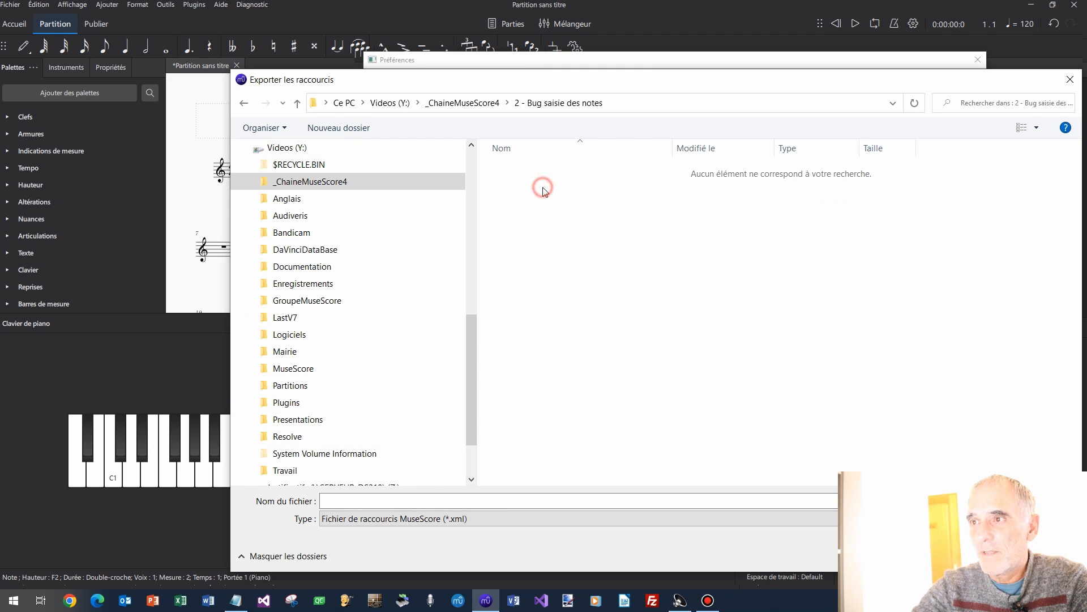
click(392, 498)
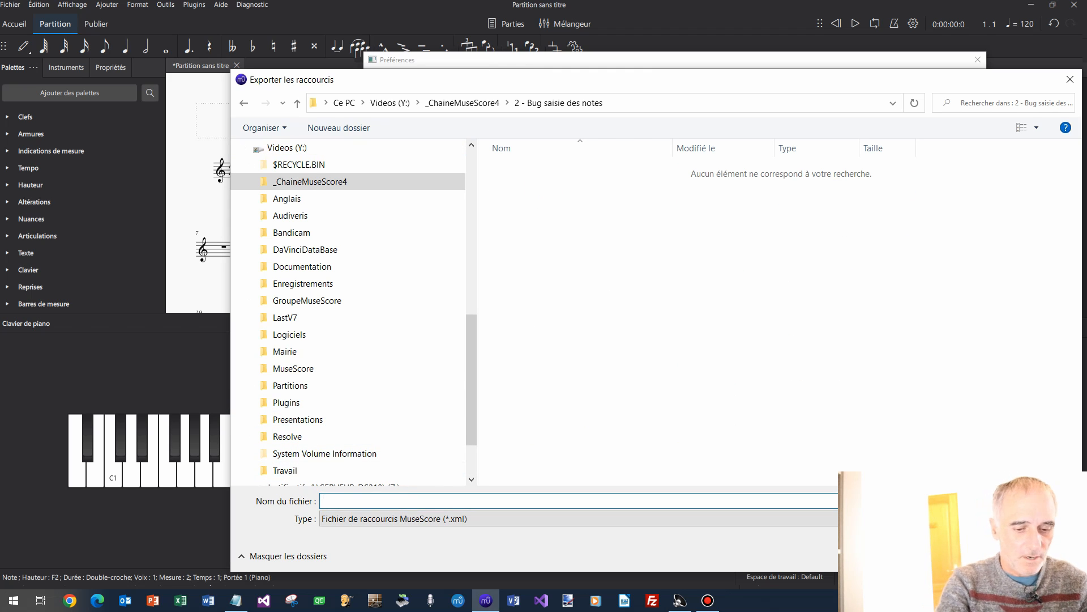
text(Raccou)
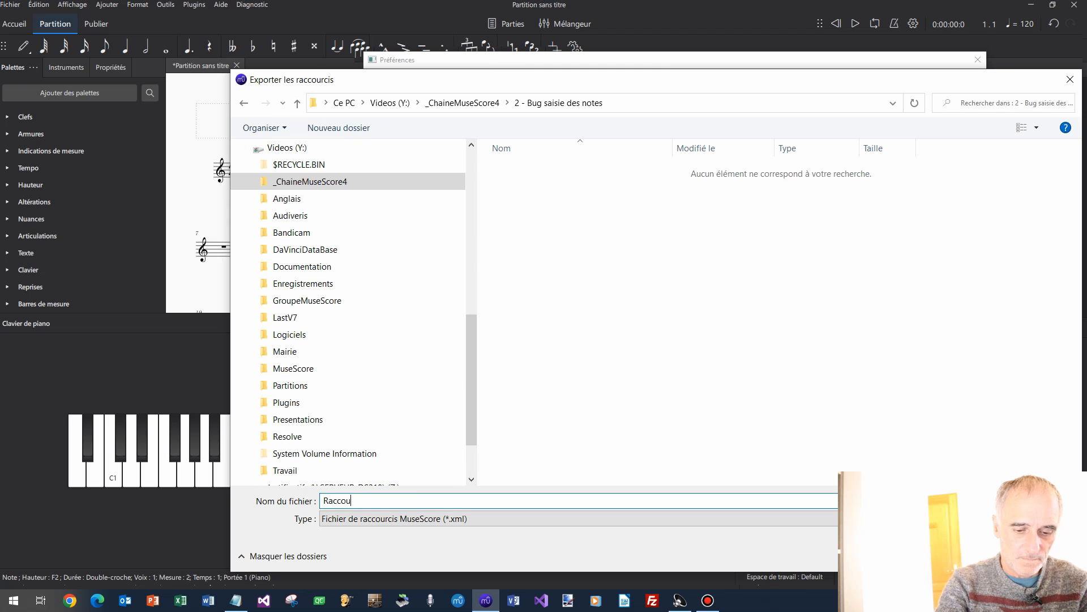
text(rcisOr)
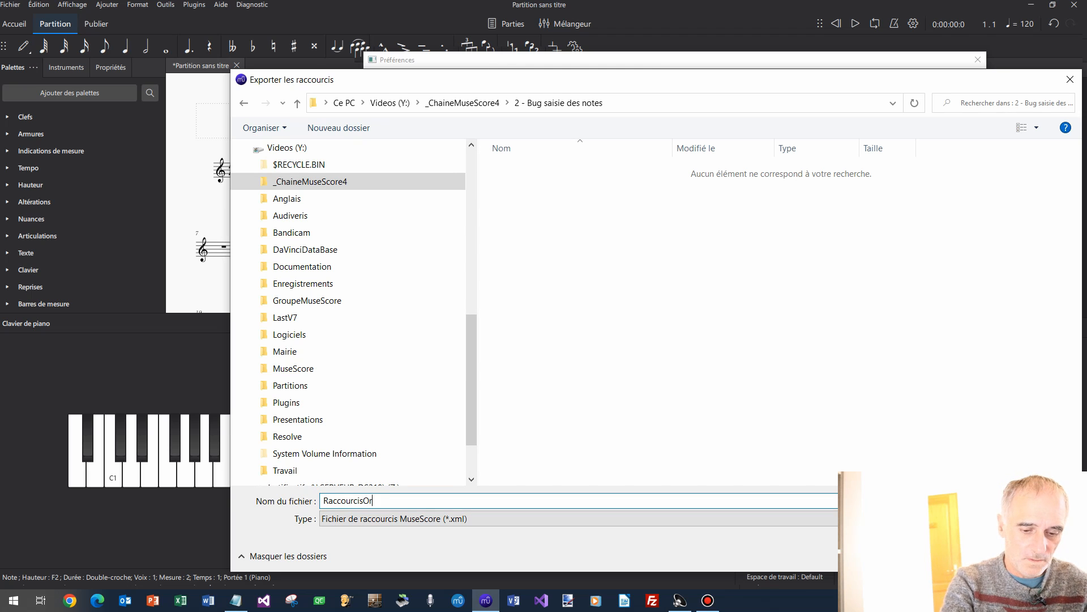
text(igine)
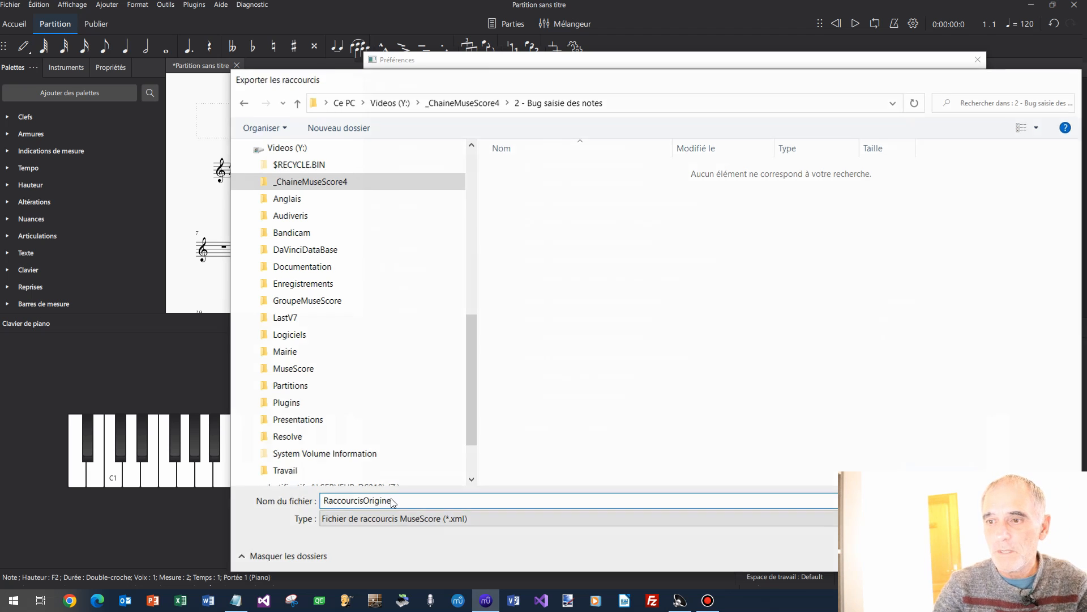
key(Return)
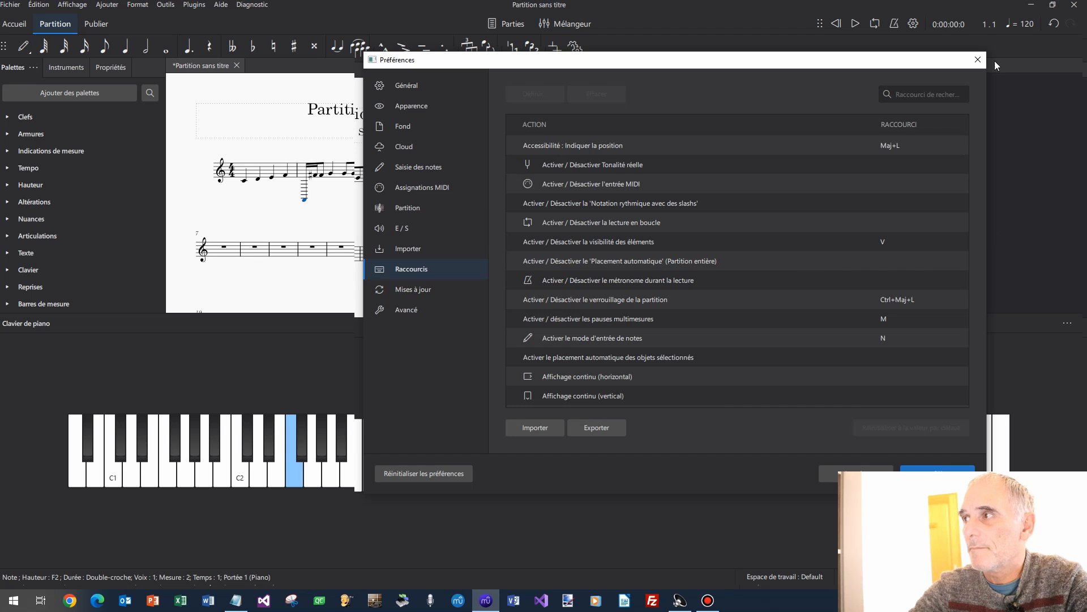
Close Préférences, minimize MuseScore and open File Explorer.
click(978, 59)
click(1034, 13)
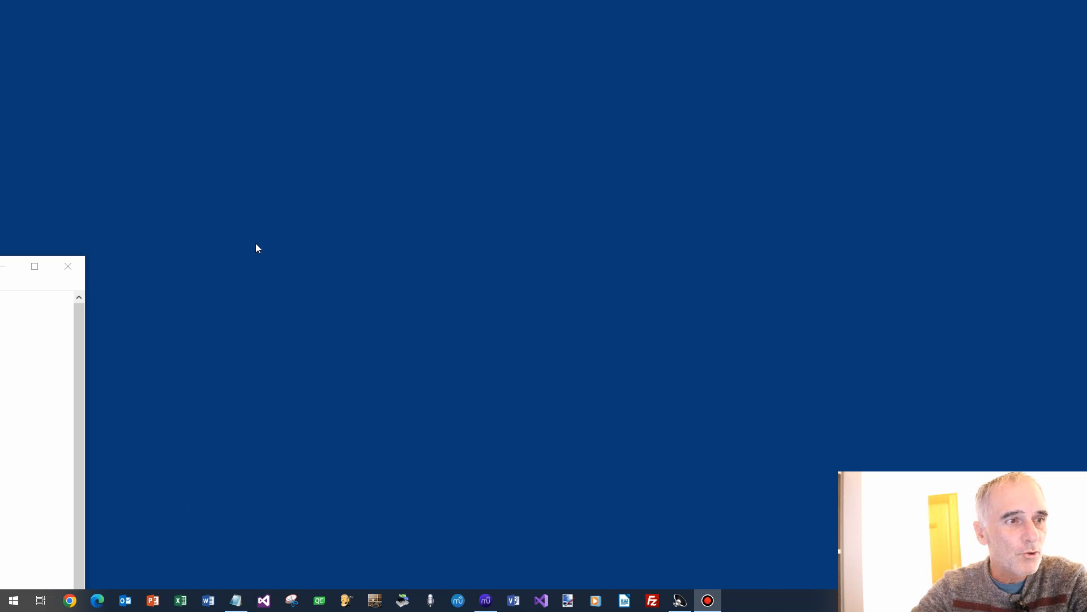
click(344, 224)
key(super+e)
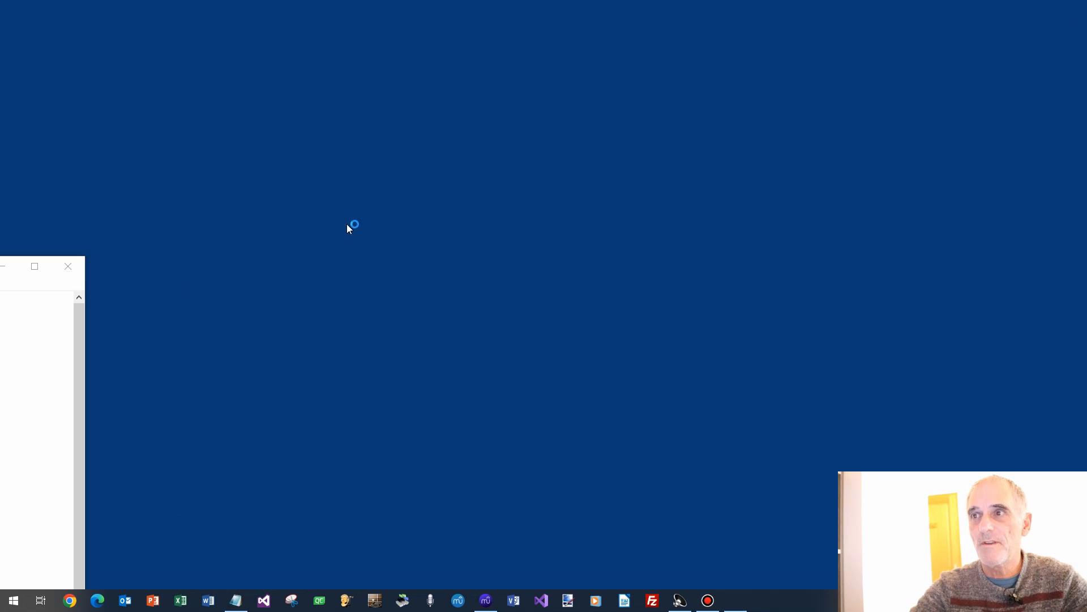
Go to RaccourcisOrigine.xml's folder and paste a copy of the file there.
right_click(308, 234)
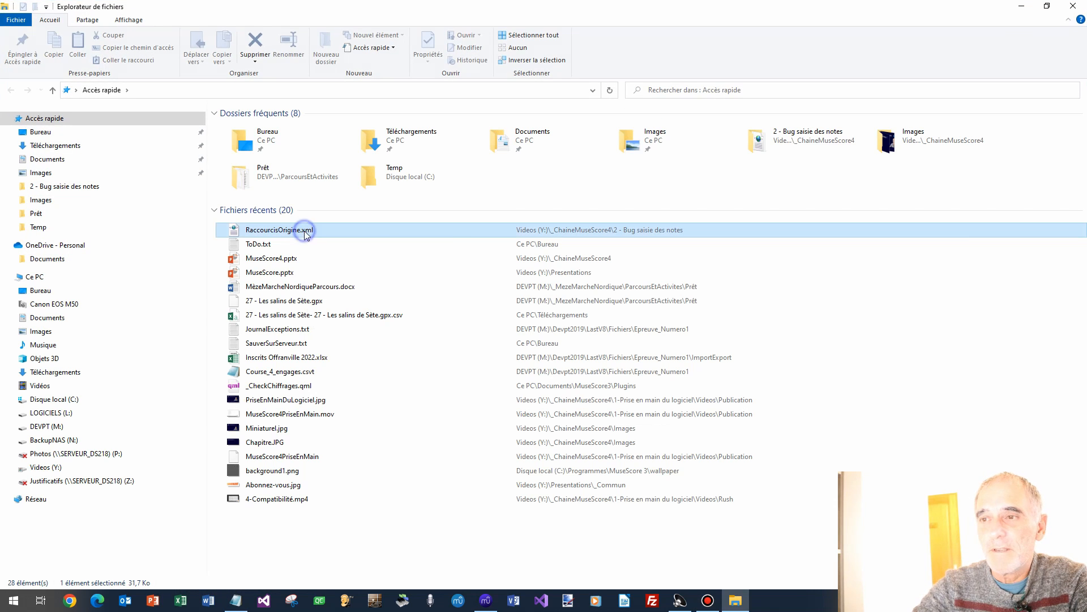
click(349, 416)
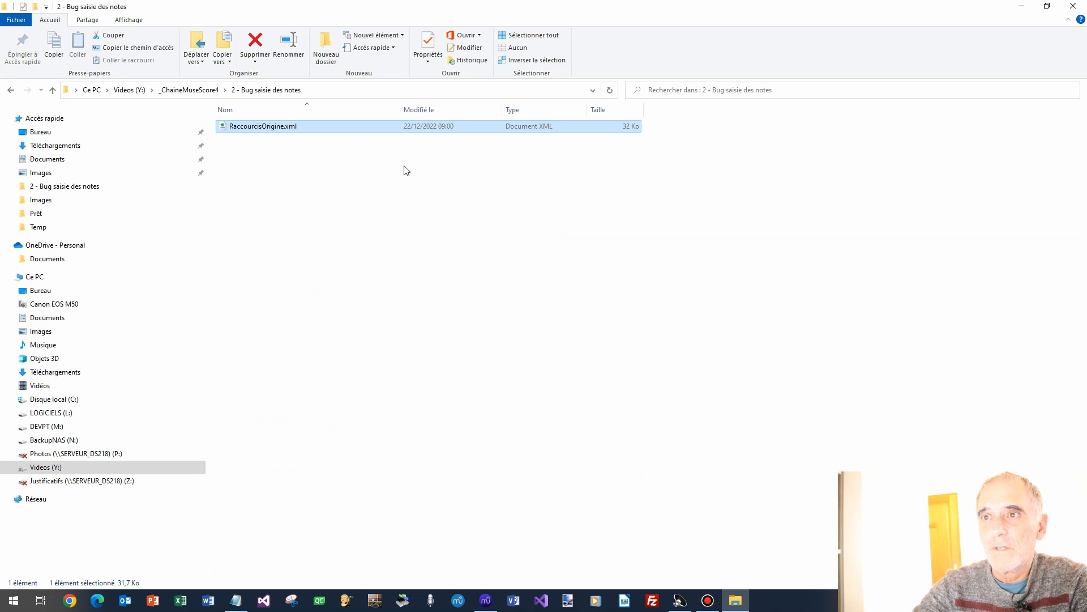
right_click(253, 128)
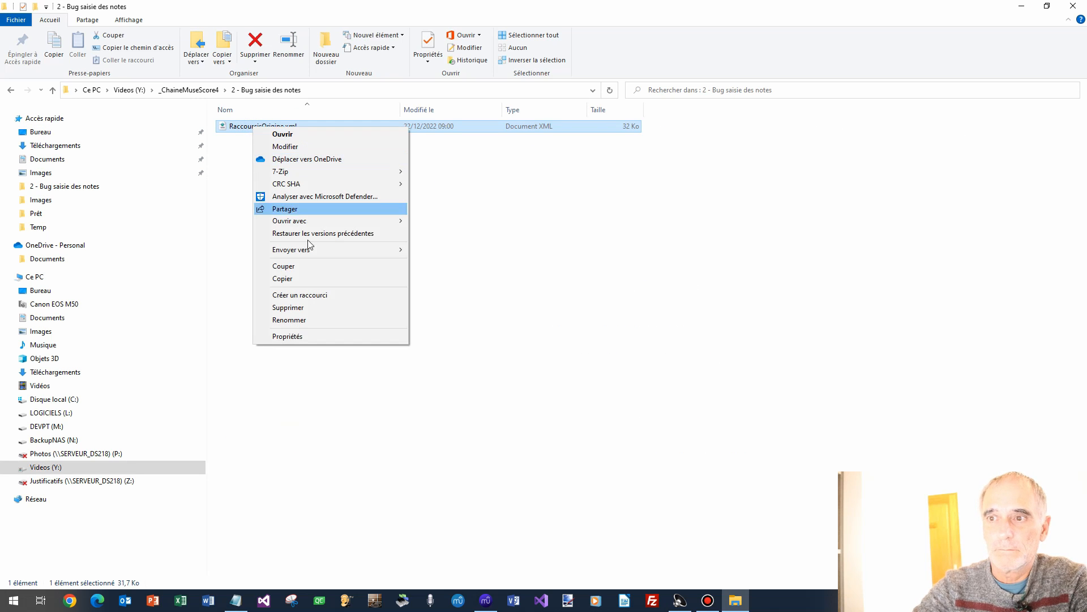
click(308, 278)
click(293, 206)
right_click(293, 205)
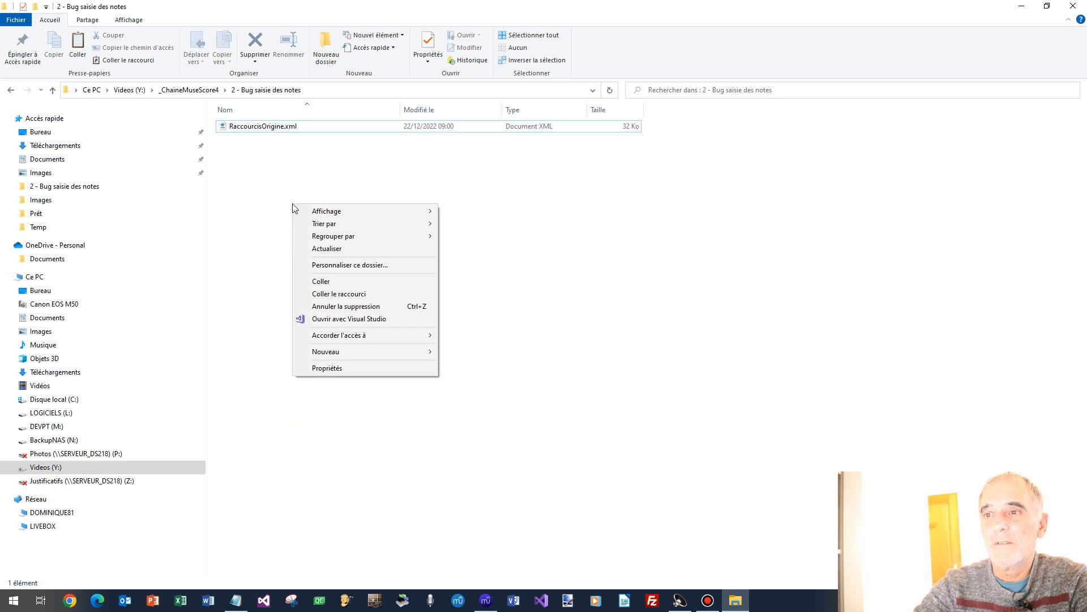
click(331, 279)
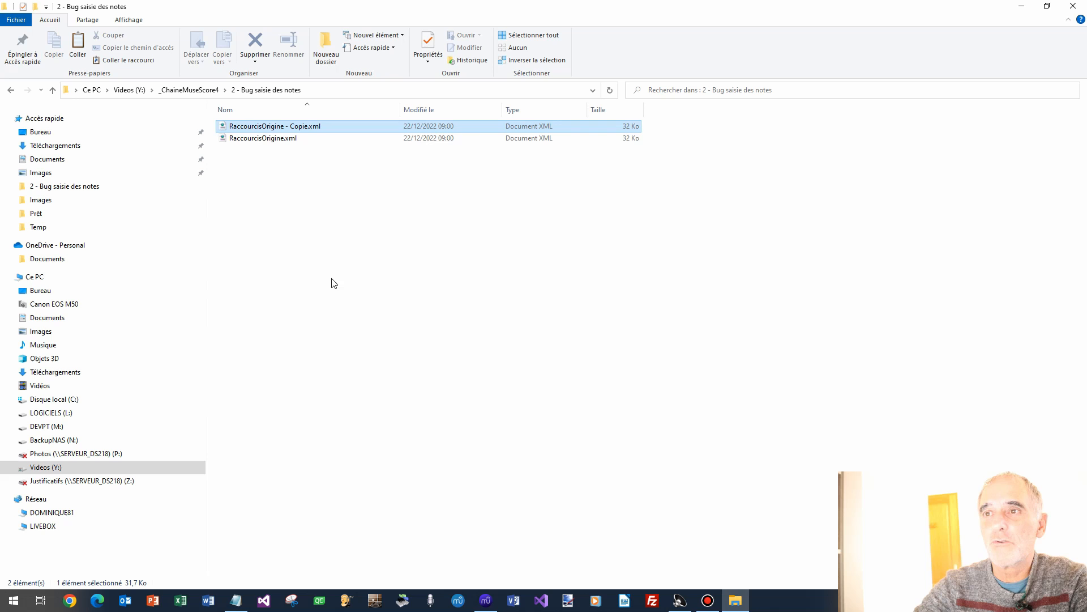
Rename the copy to RaccourcisModifies.xml.
right_click(269, 129)
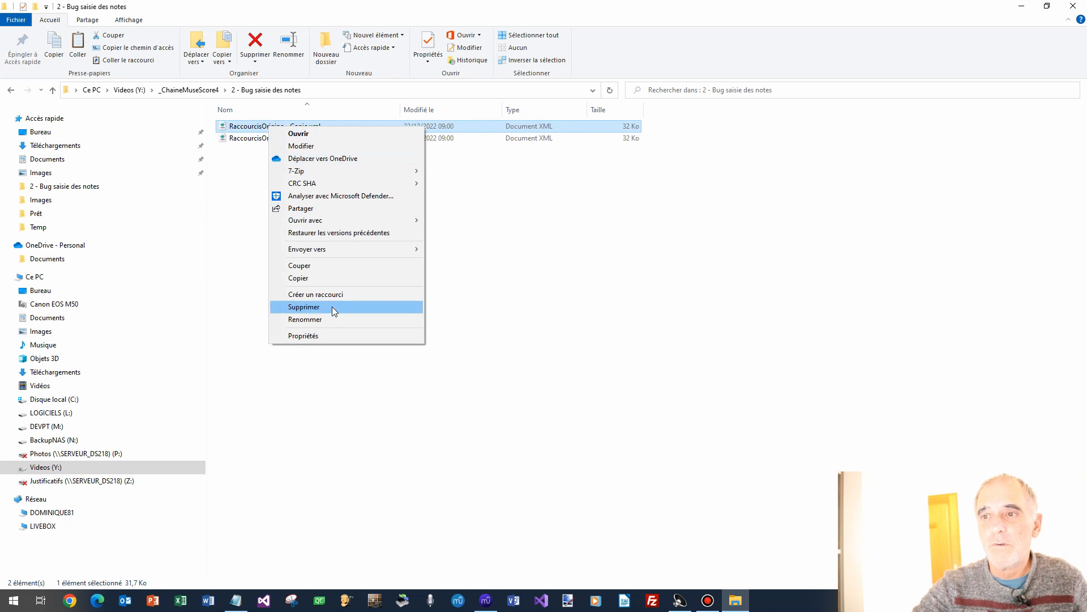
click(334, 317)
key(End)
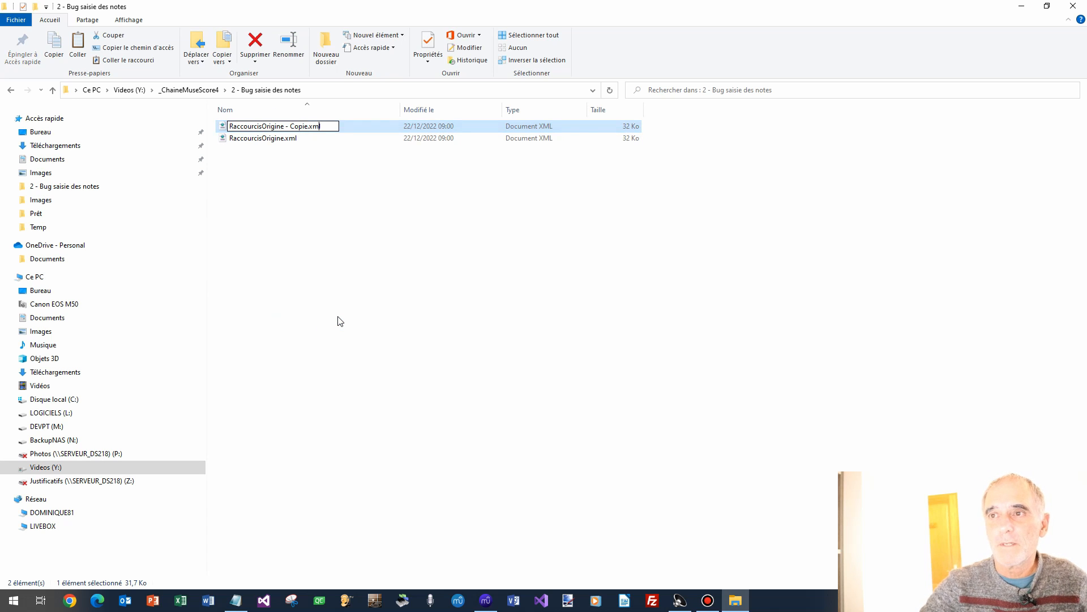
key(shift+Left)
key(shift+Left)
key(shift+Left)
key(shift+Left)
key(shift+Left)
key(shift+Left)
key(shift+Left)
key(shift+Left)
key(shift+Left)
key(shift+Left)
key(shift+Left)
key(shift+Left)
key(shift+Left)
key(shift+Left)
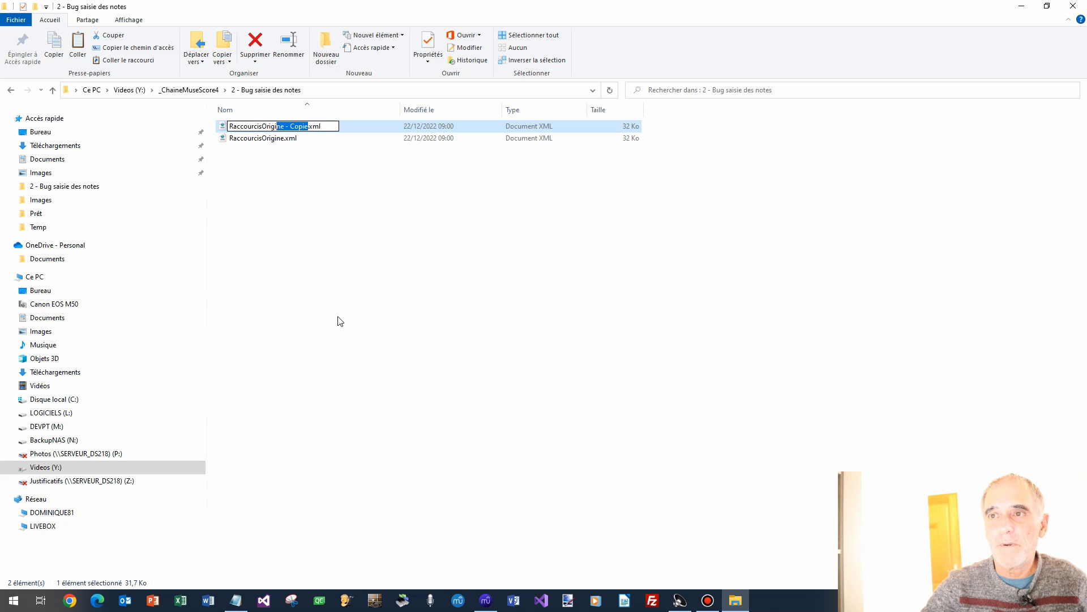
text(Modifies)
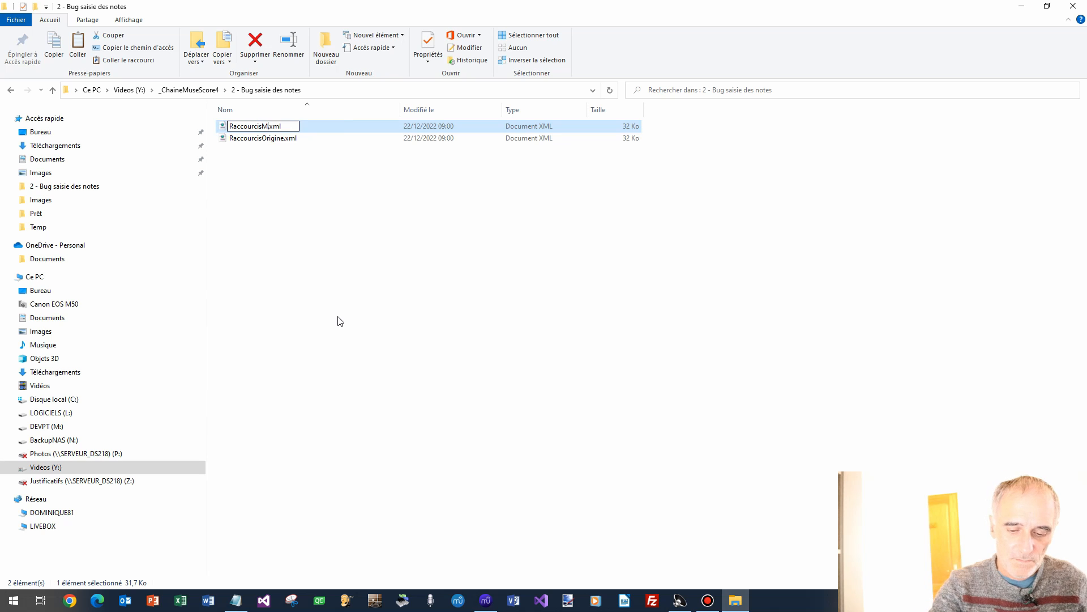
key(Return)
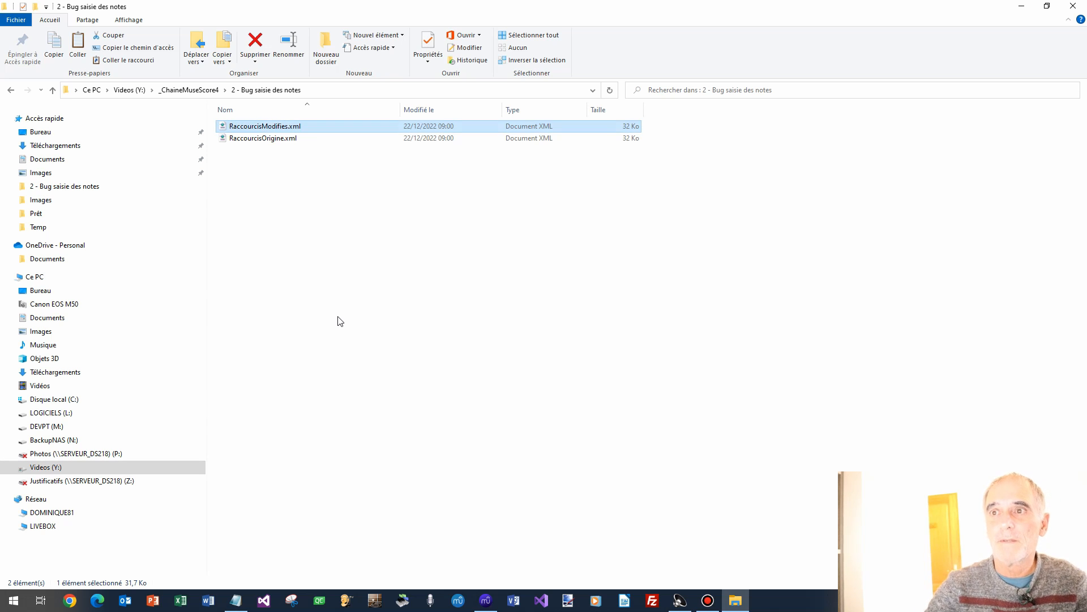
Show the Ouvrir avec app list for RaccourcisModifies.xml.
click(338, 319)
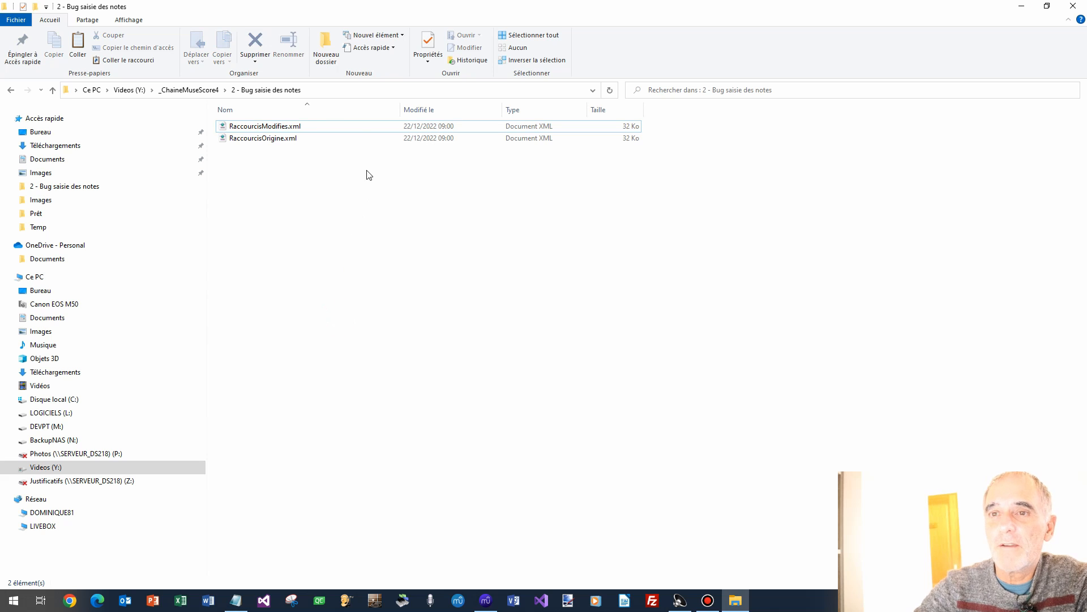
right_click(282, 128)
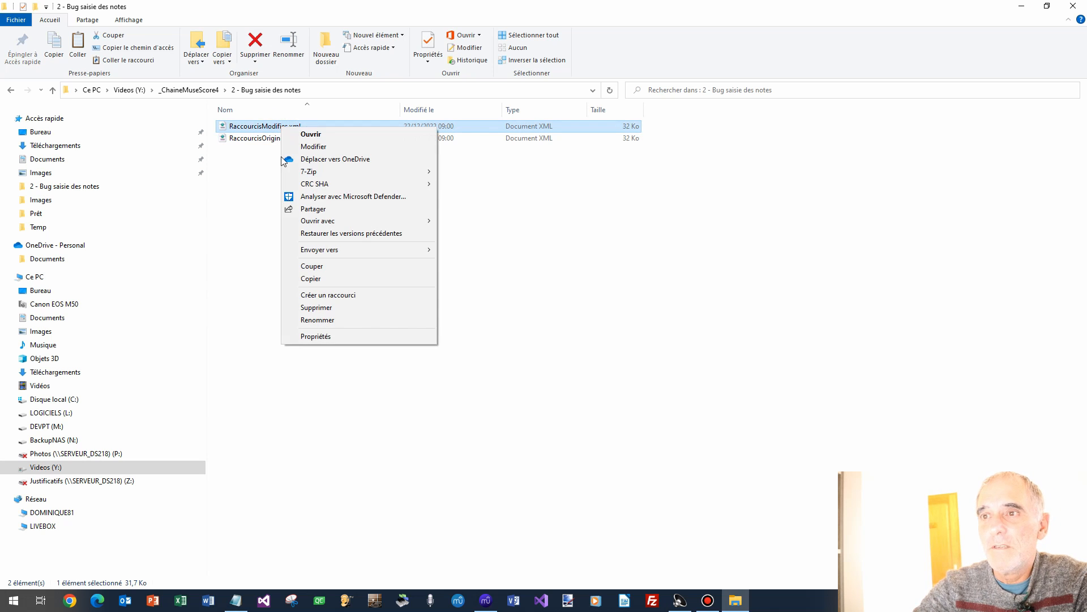
mouse_move(333, 222)
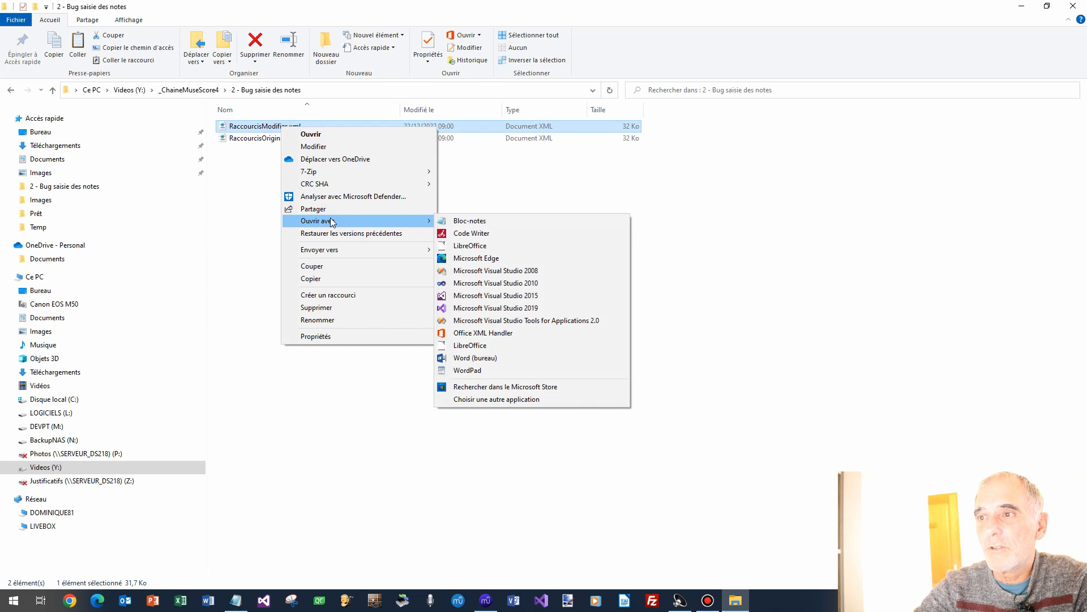
Open RaccourcisModifies.xml in Notepad, maximised, and inspect the first <SC> get-location entry.
click(484, 222)
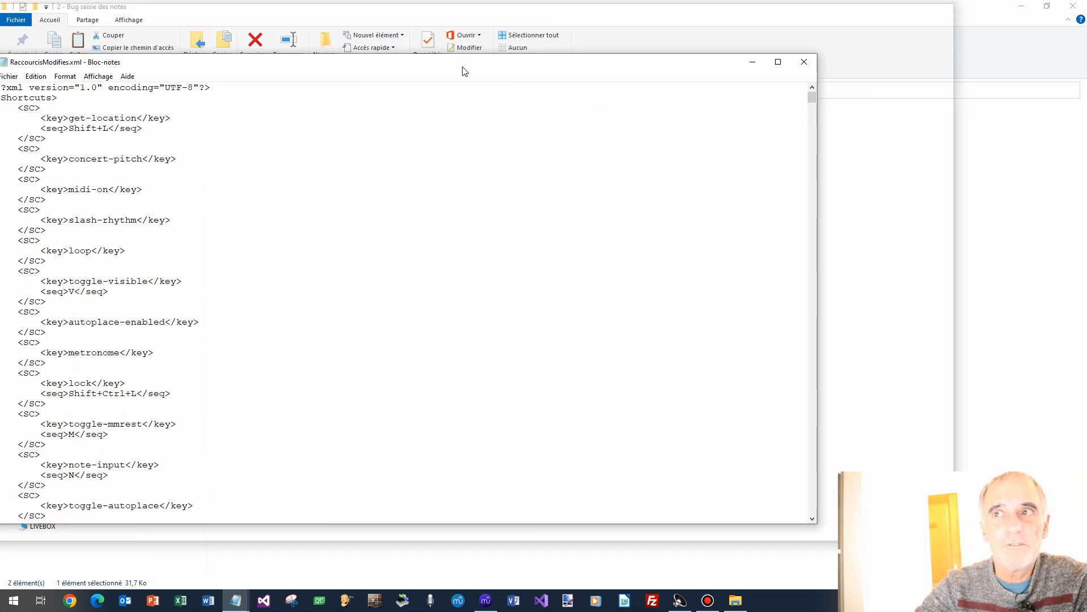
double_click(689, 86)
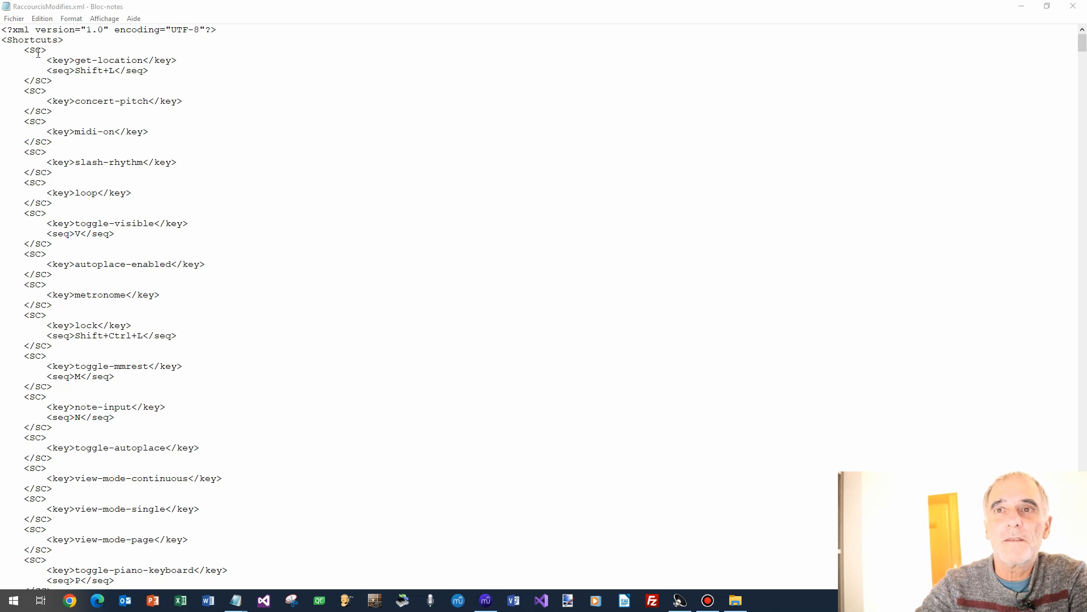
click(34, 51)
drag(24, 50, 47, 50)
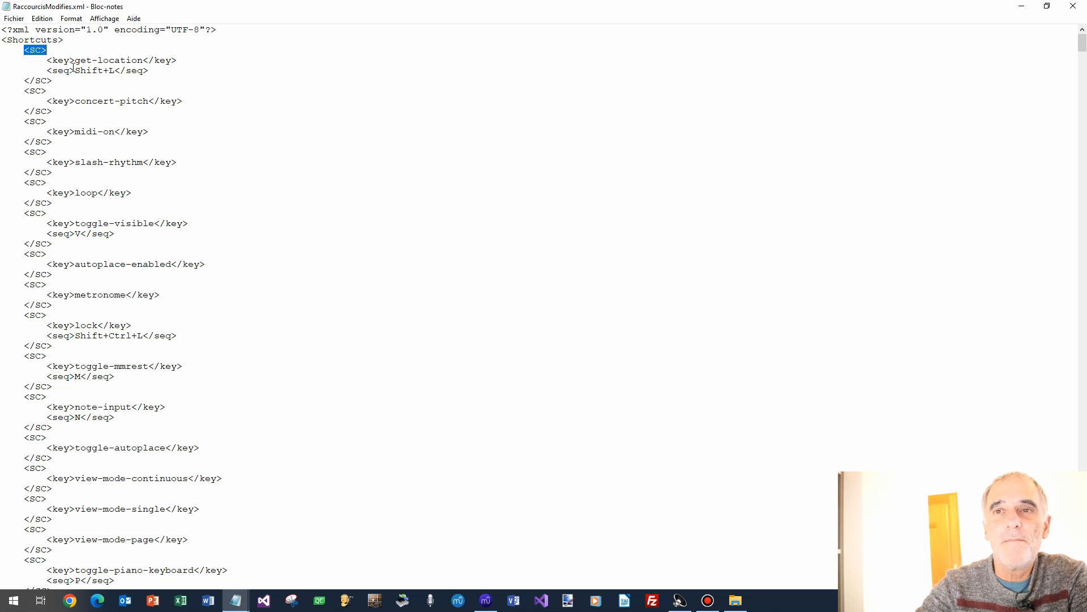
click(41, 78)
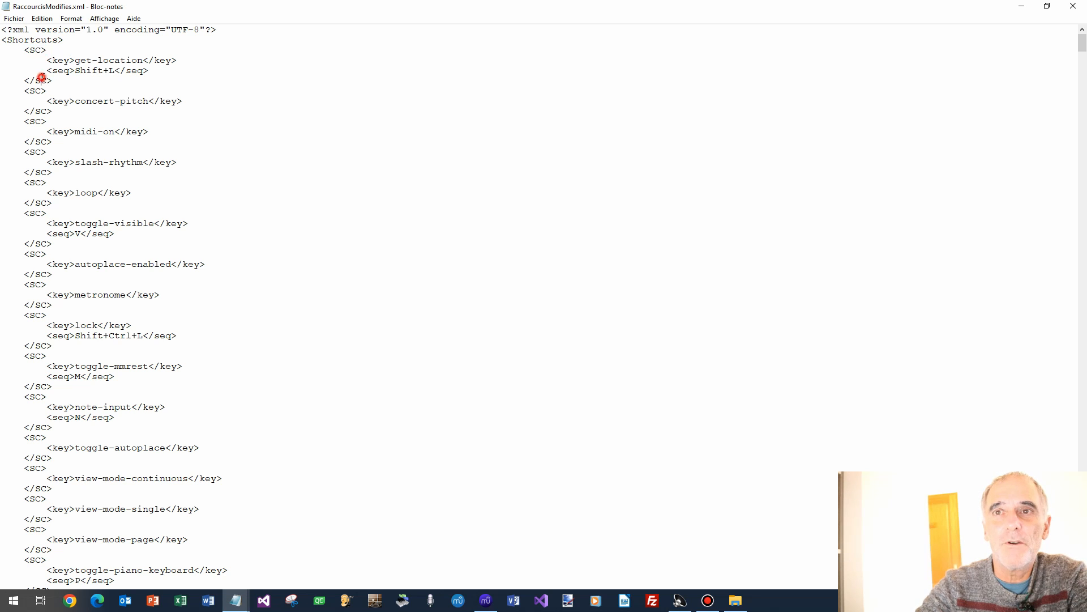
double_click(41, 78)
double_click(57, 56)
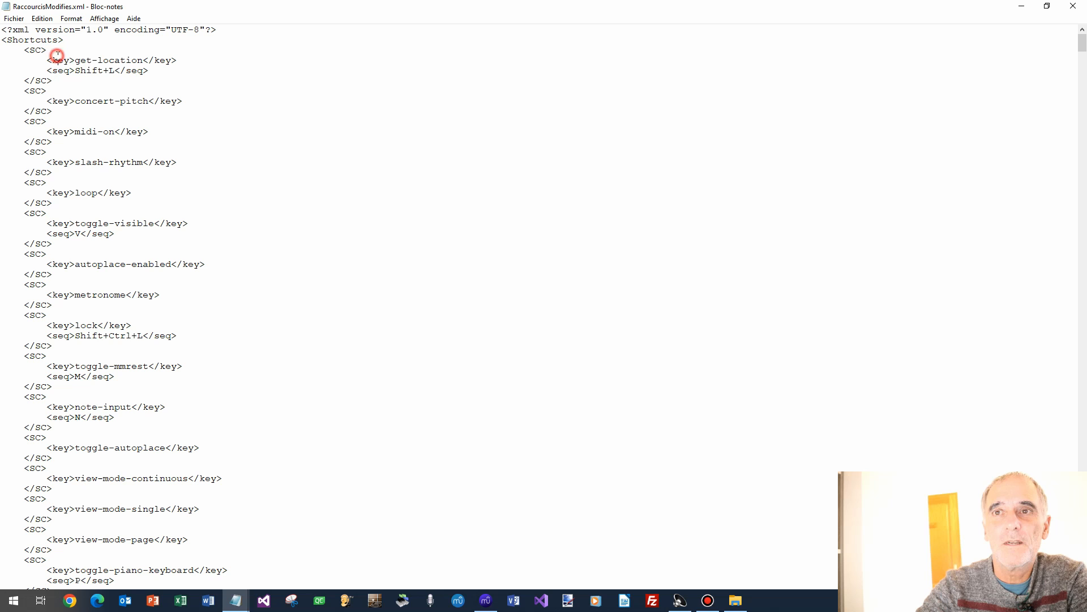
double_click(105, 59)
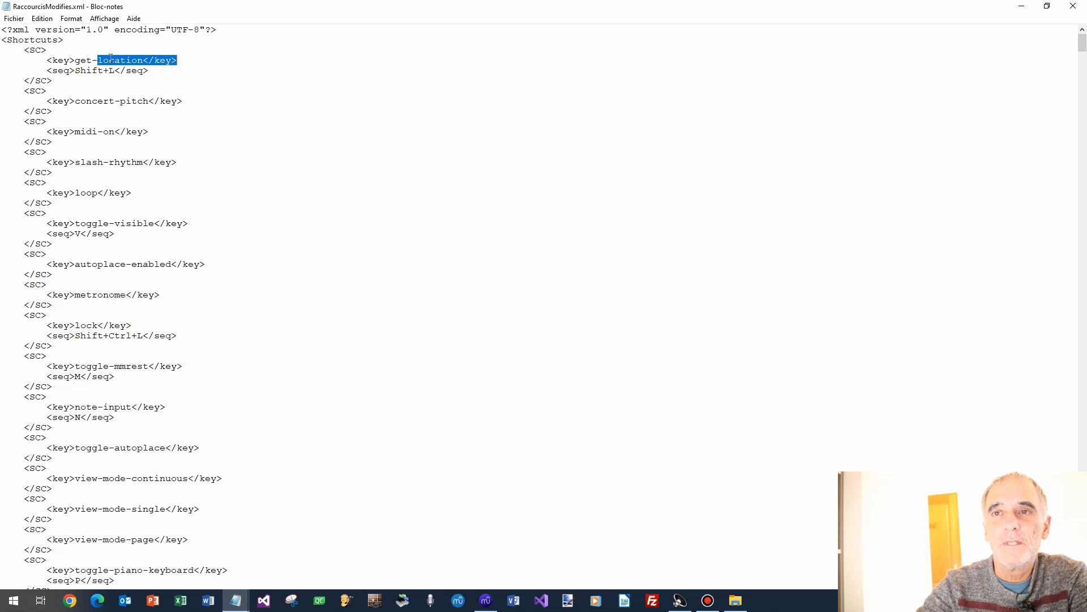
click(205, 108)
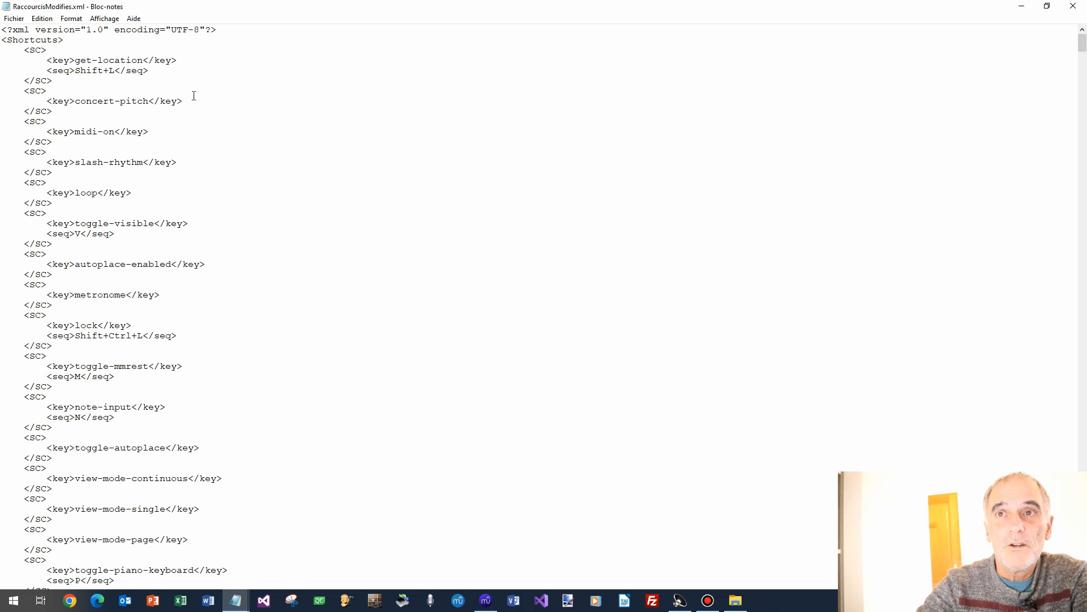
click(42, 19)
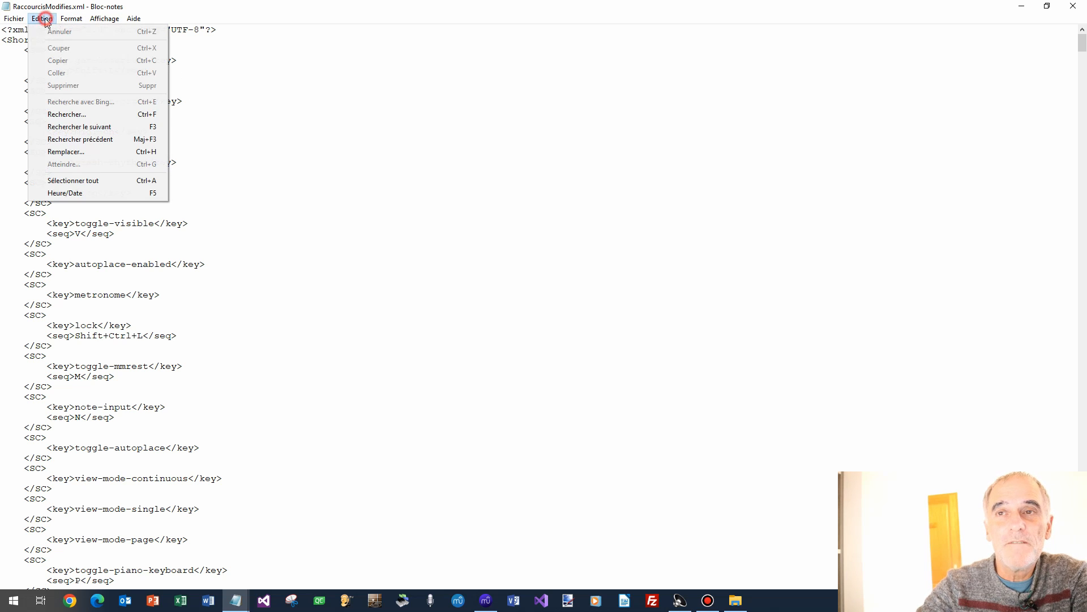
Search for 'pad-note-4' and scroll to the pad-note-4-TAB entry with Shift+5 and Num+5.
click(101, 114)
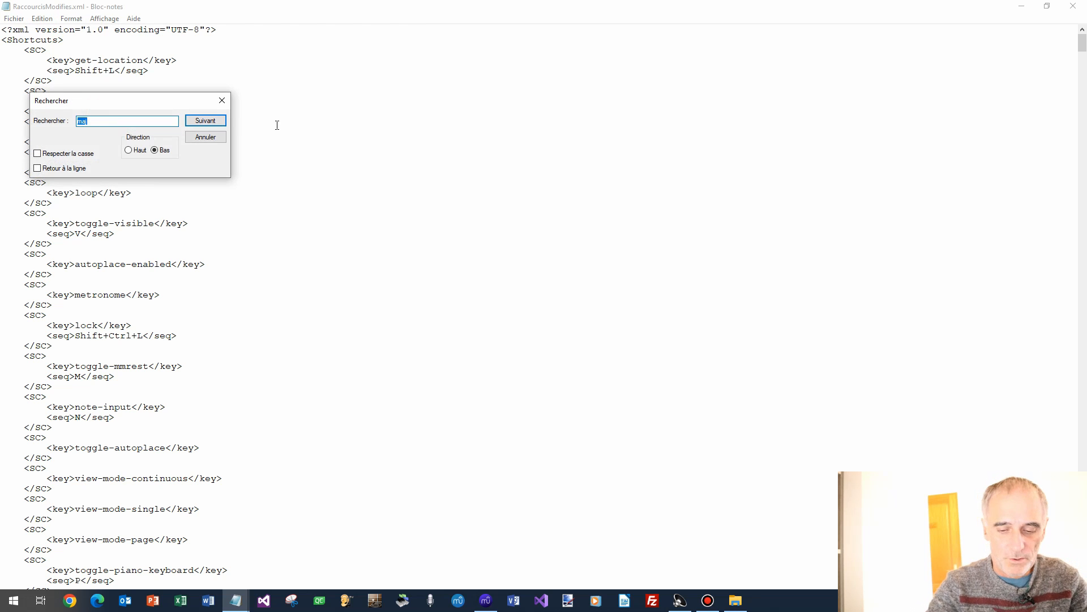
text(pad-note-)
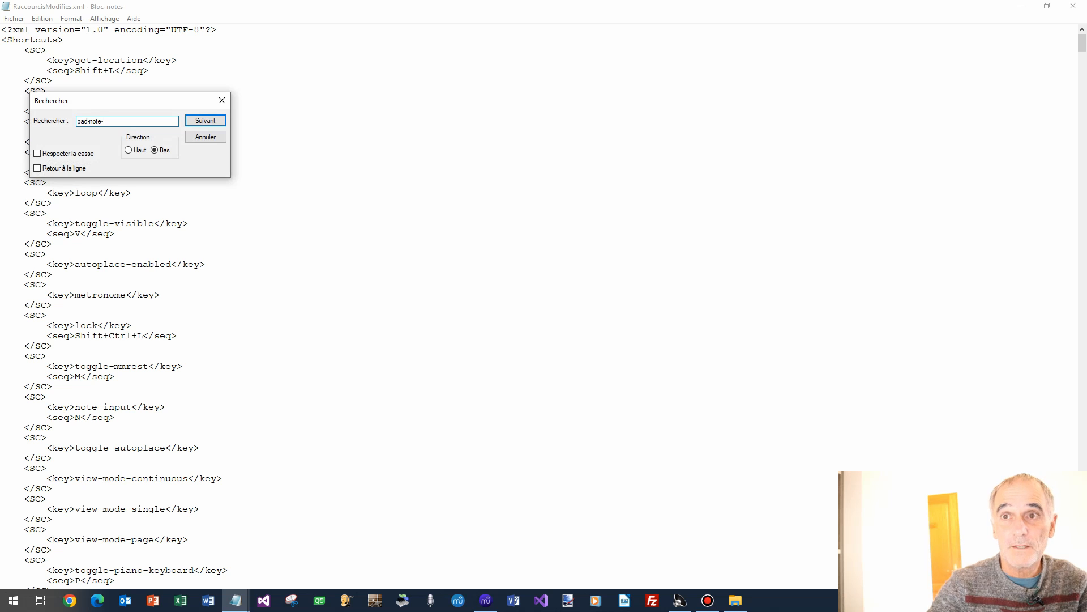
text(4)
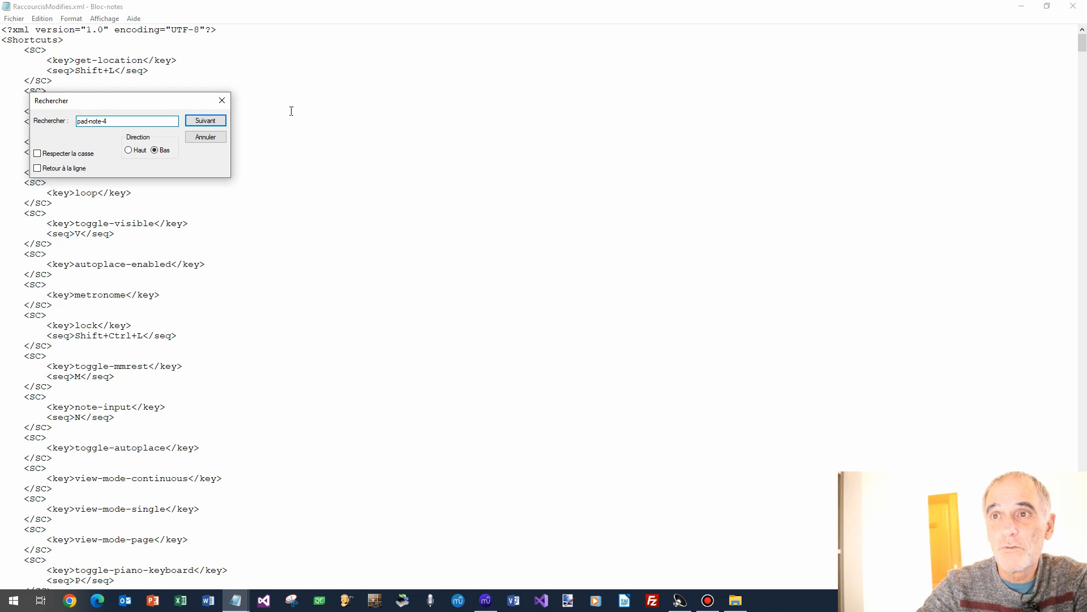
click(202, 124)
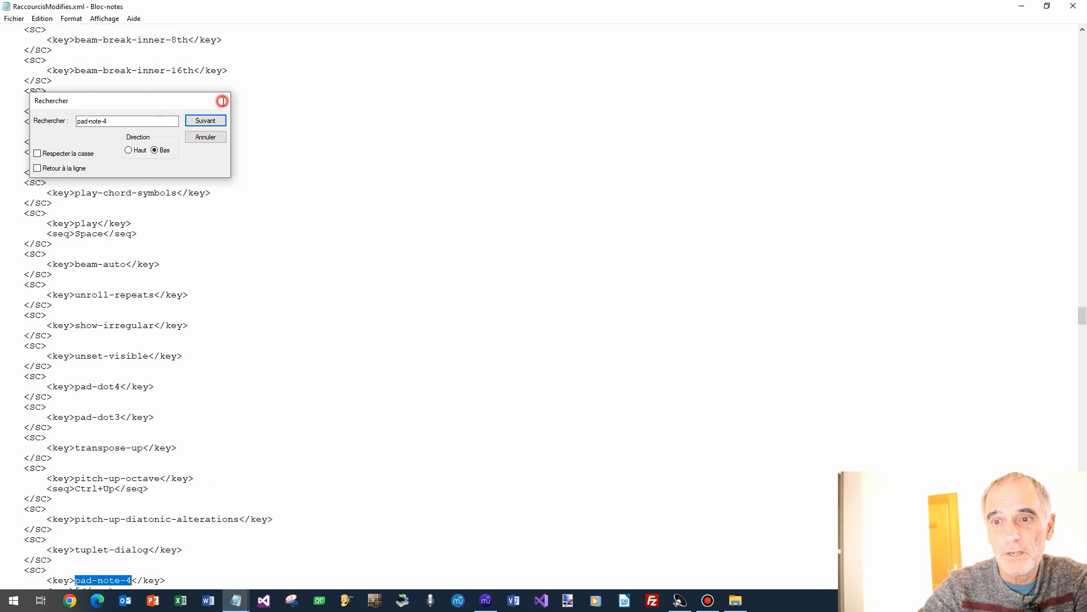
click(222, 102)
scroll(461, 257, down, 9)
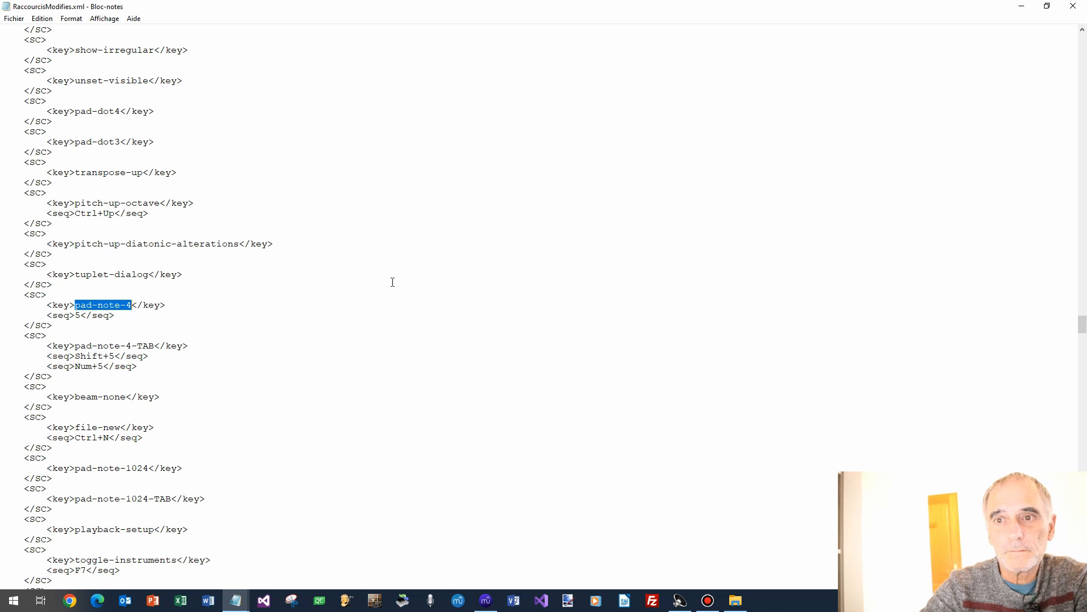
drag(134, 345, 126, 343)
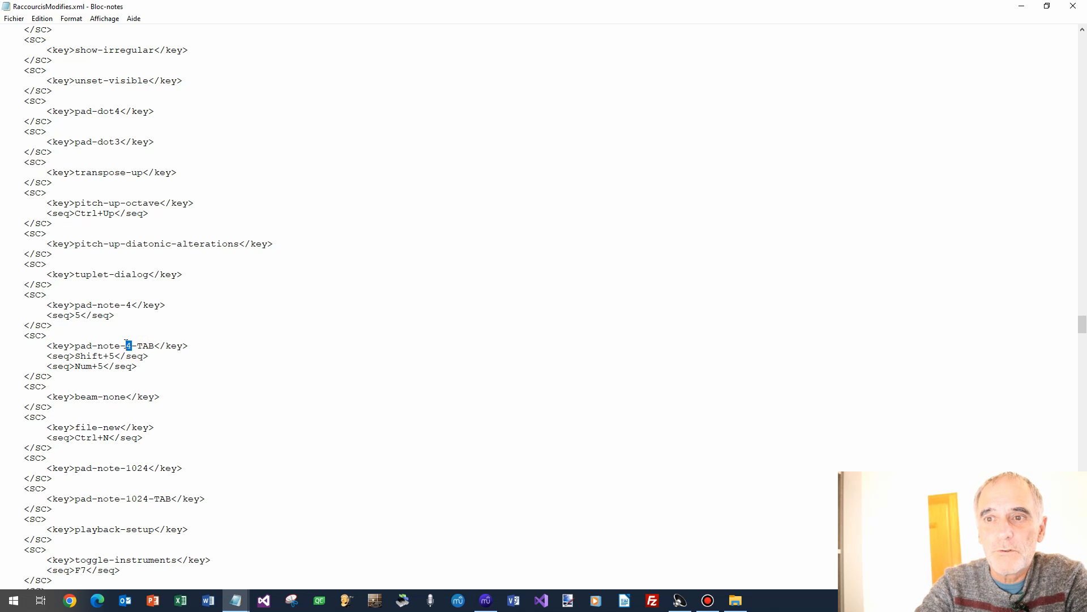
click(272, 333)
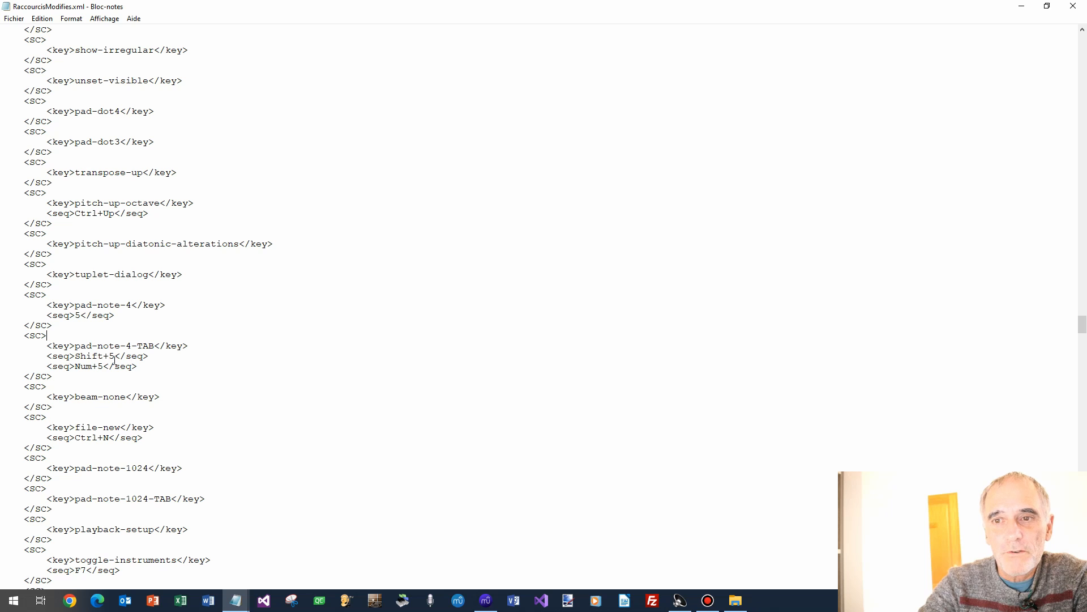
Paste the Shift+5 and Num+5 <seq> lines into the pad-note-4 block before its </SC>.
double_click(152, 345)
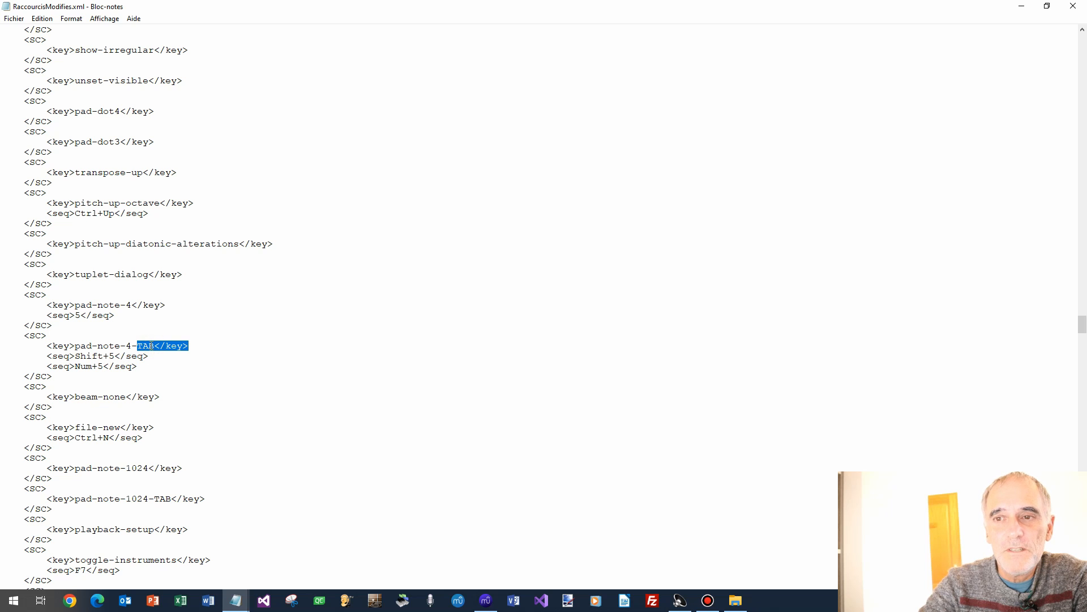
click(124, 345)
double_click(143, 345)
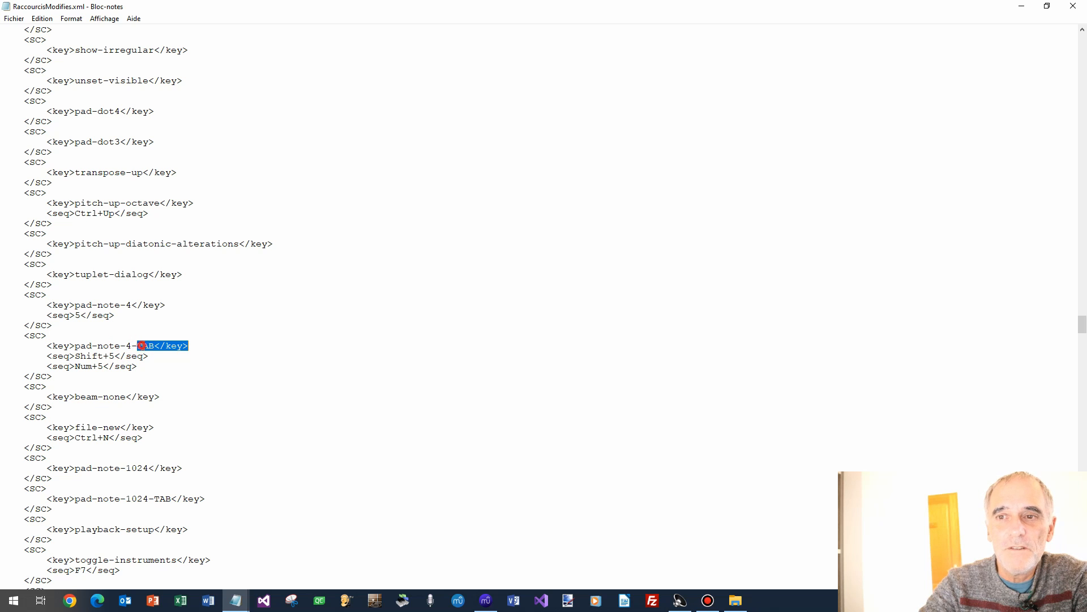
double_click(101, 355)
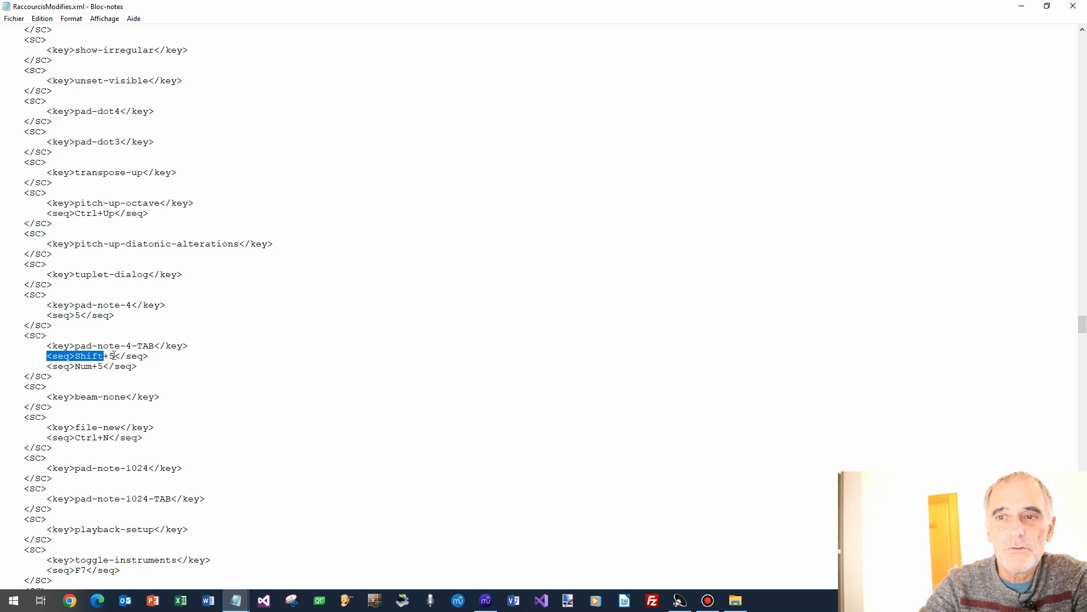
double_click(89, 366)
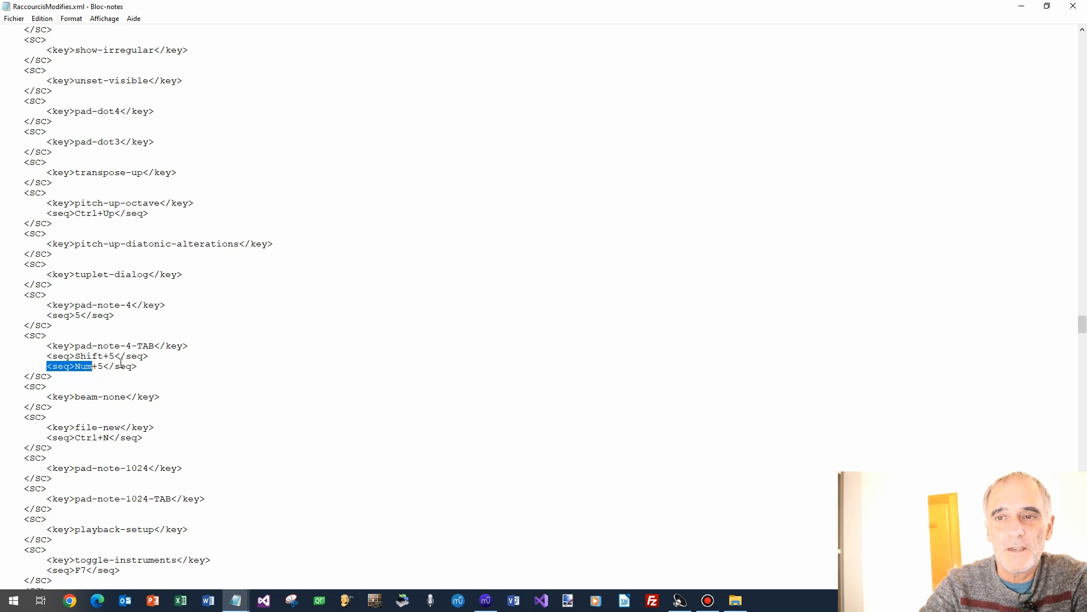
click(151, 356)
key(Home)
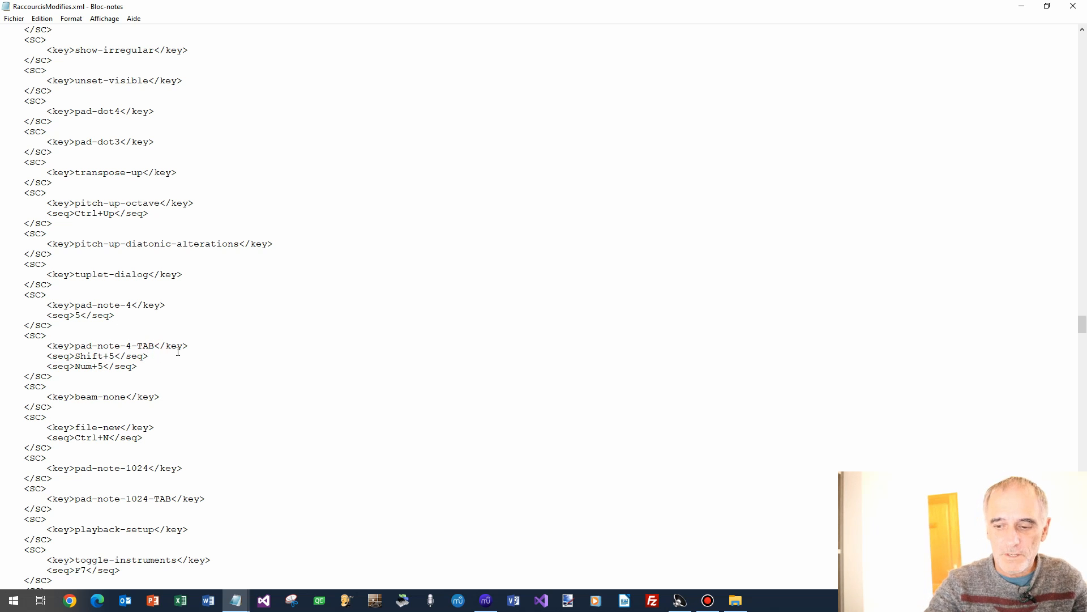
key(shift+Down)
key(shift+Down)
key(ctrl+c)
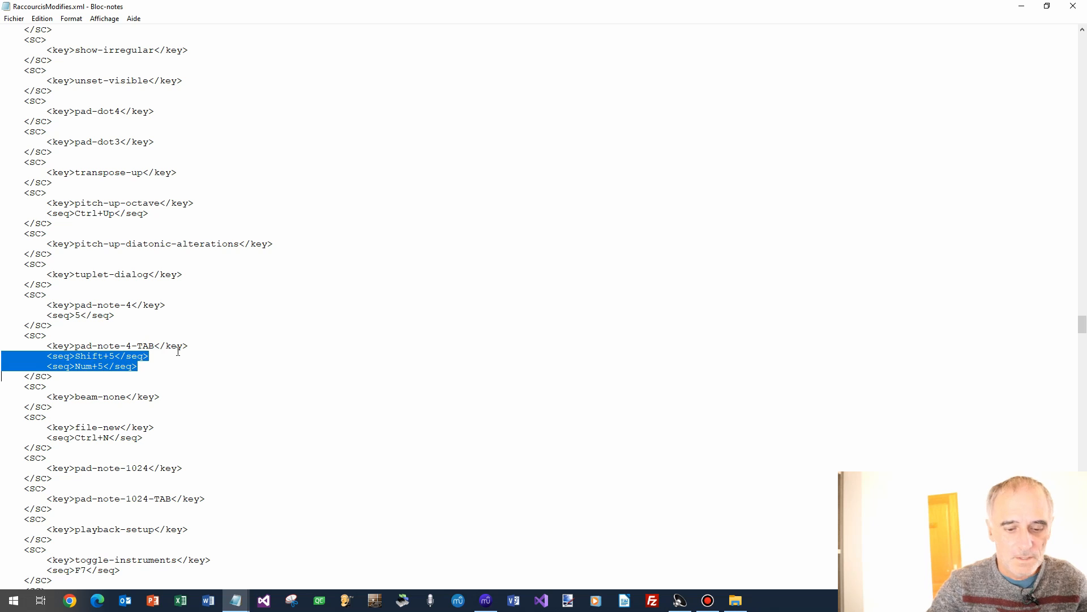
key(Up)
key(Up)
key(Up)
key(Up)
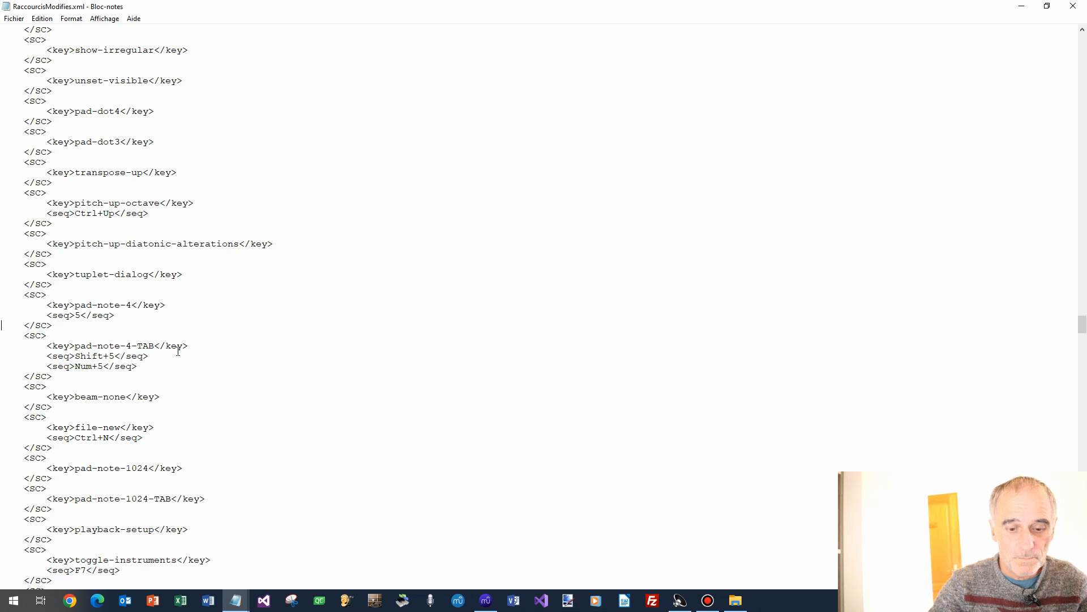
key(ctrl+v)
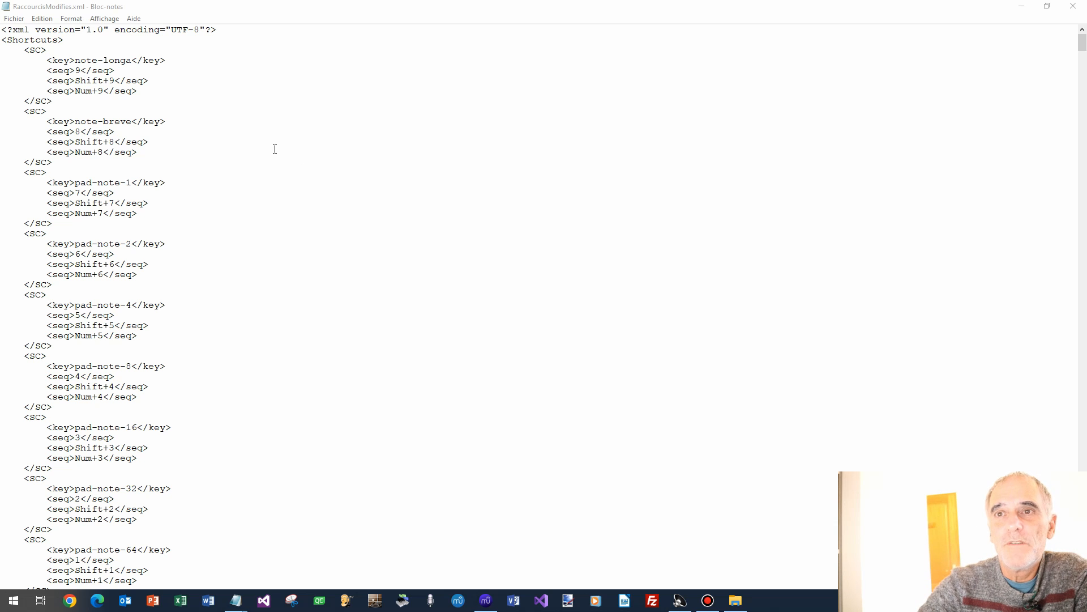
click(121, 63)
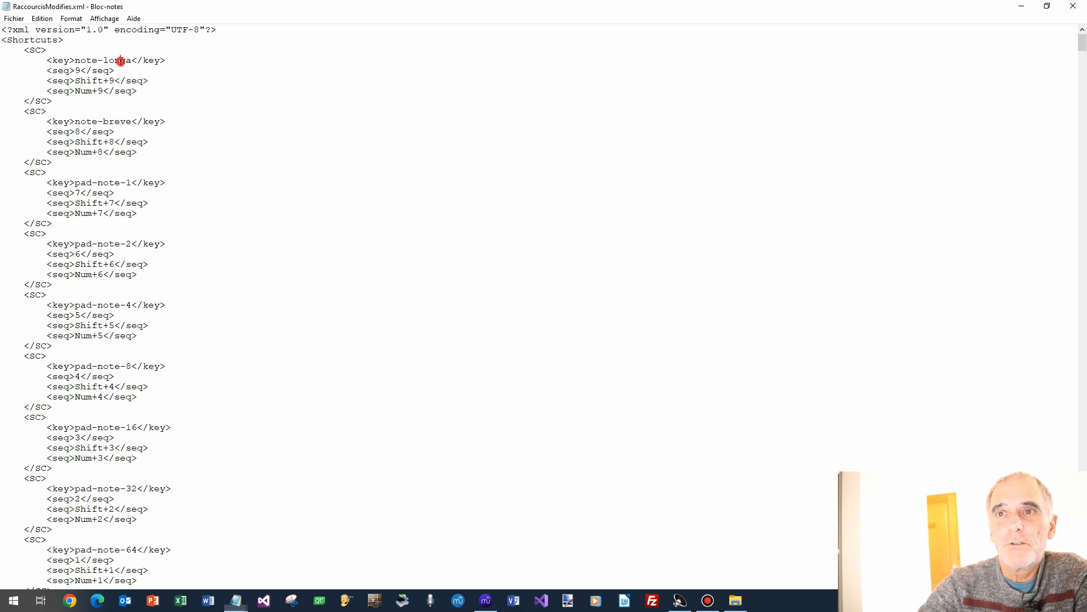
click(112, 120)
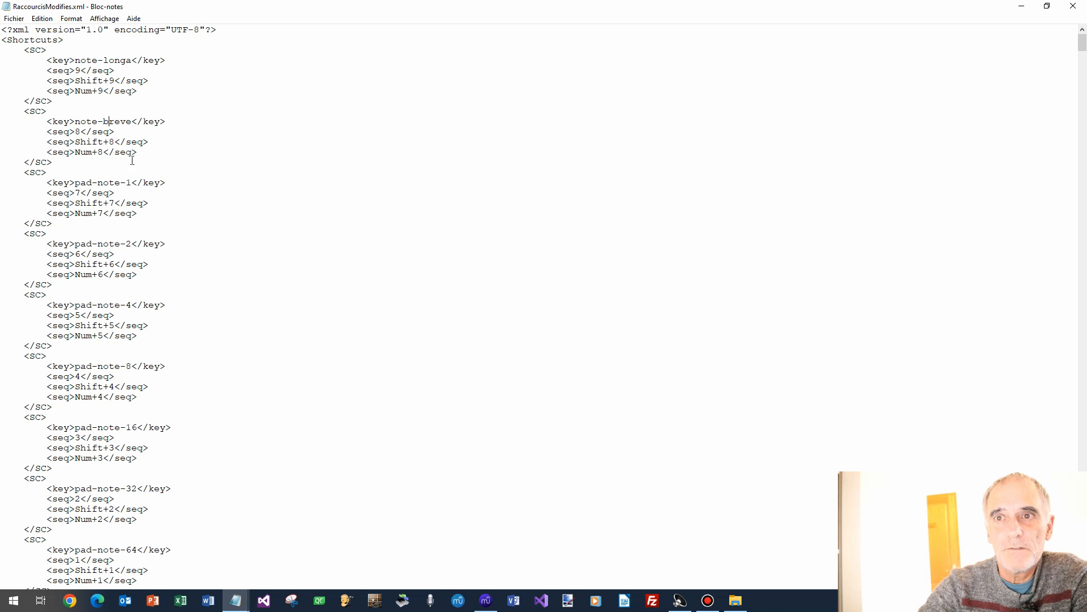
click(196, 178)
scroll(197, 179, down, 1)
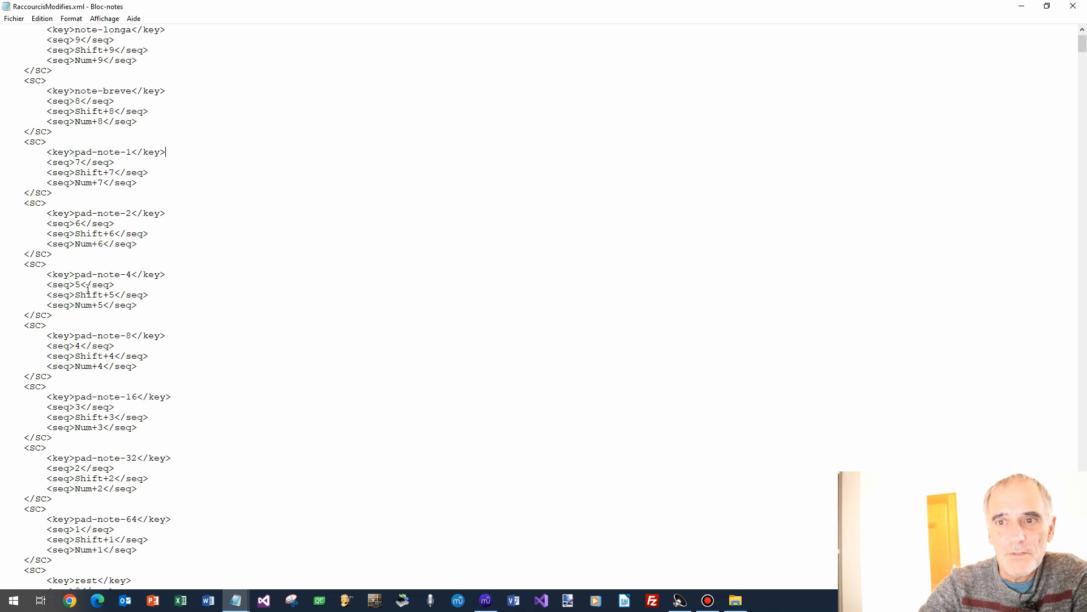
scroll(220, 340, down, 1)
scroll(175, 368, down, 1)
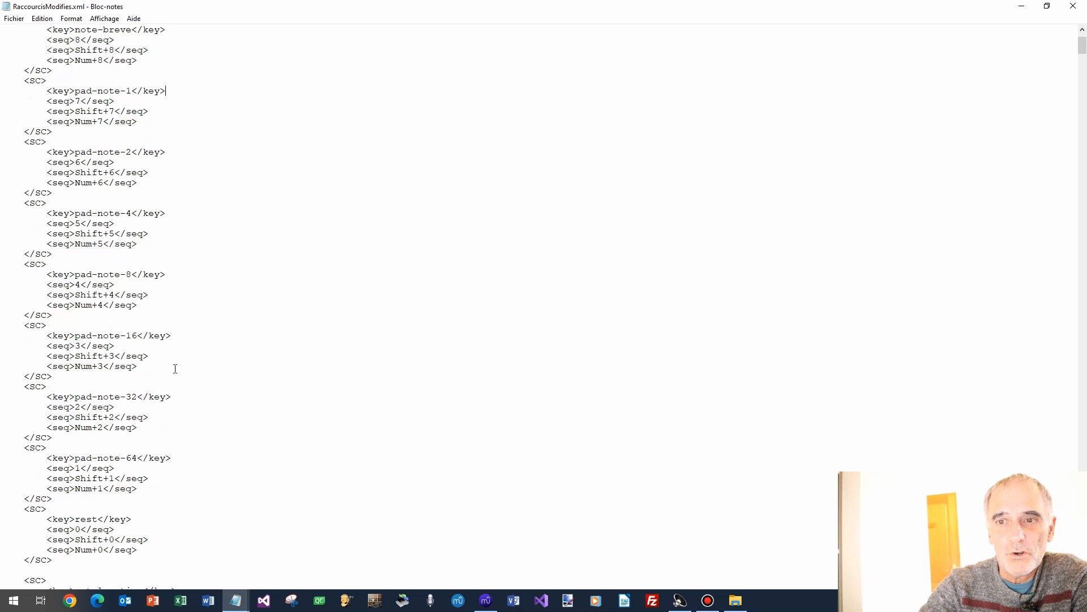
scroll(140, 448, down, 1)
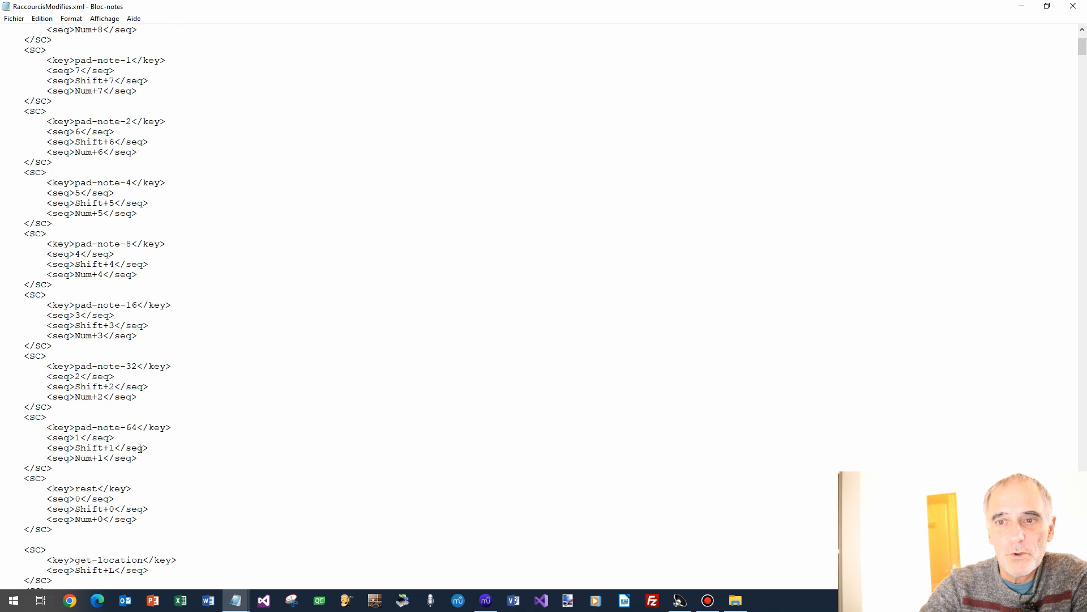
drag(115, 447, 110, 447)
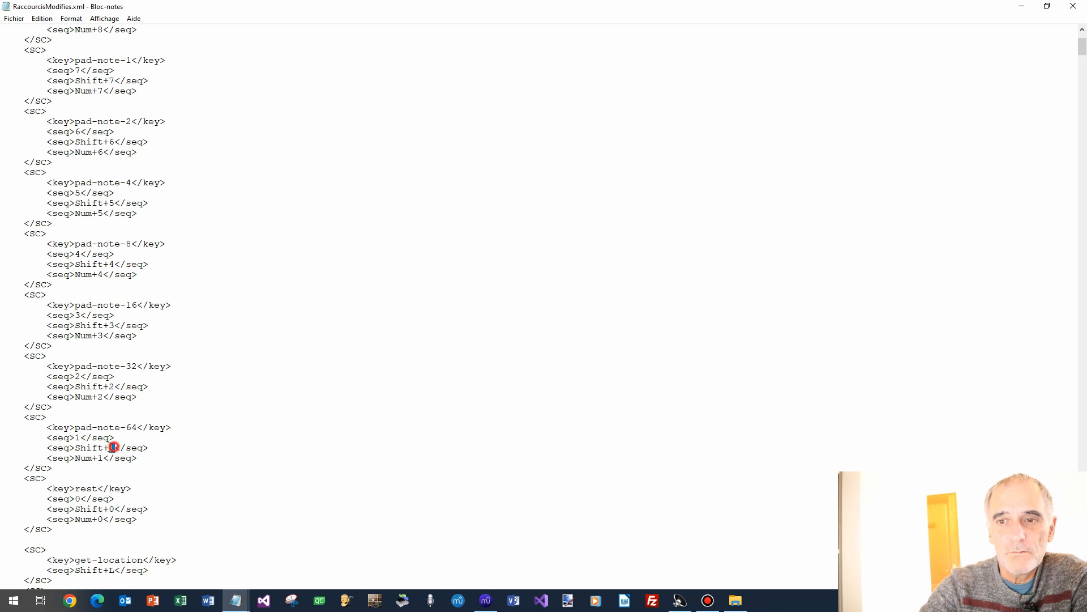
drag(107, 394, 105, 395)
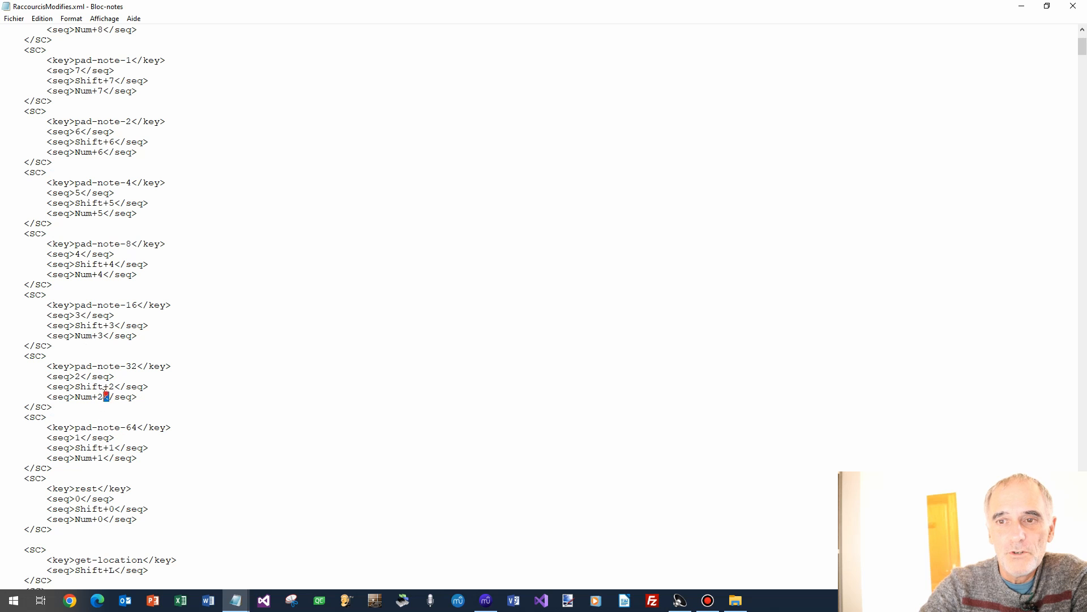
click(125, 335)
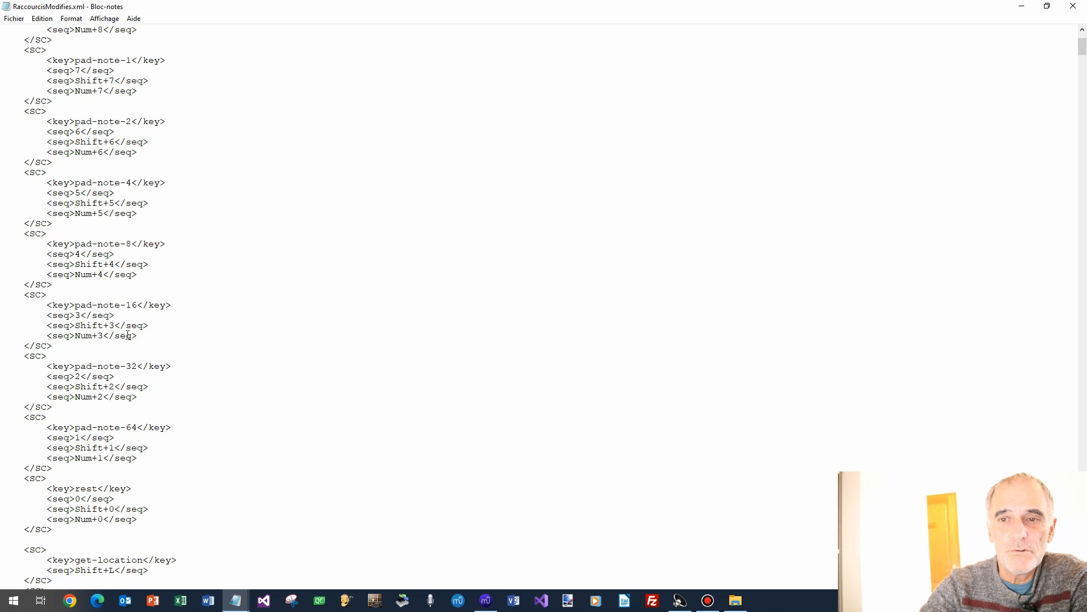
scroll(142, 333, down, 3)
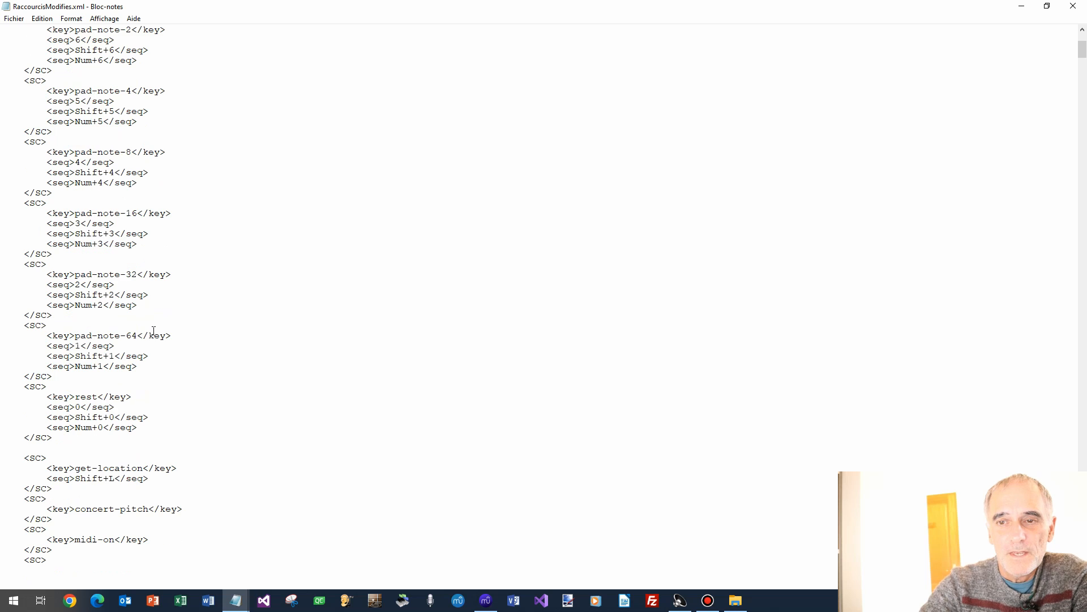
double_click(78, 407)
click(202, 372)
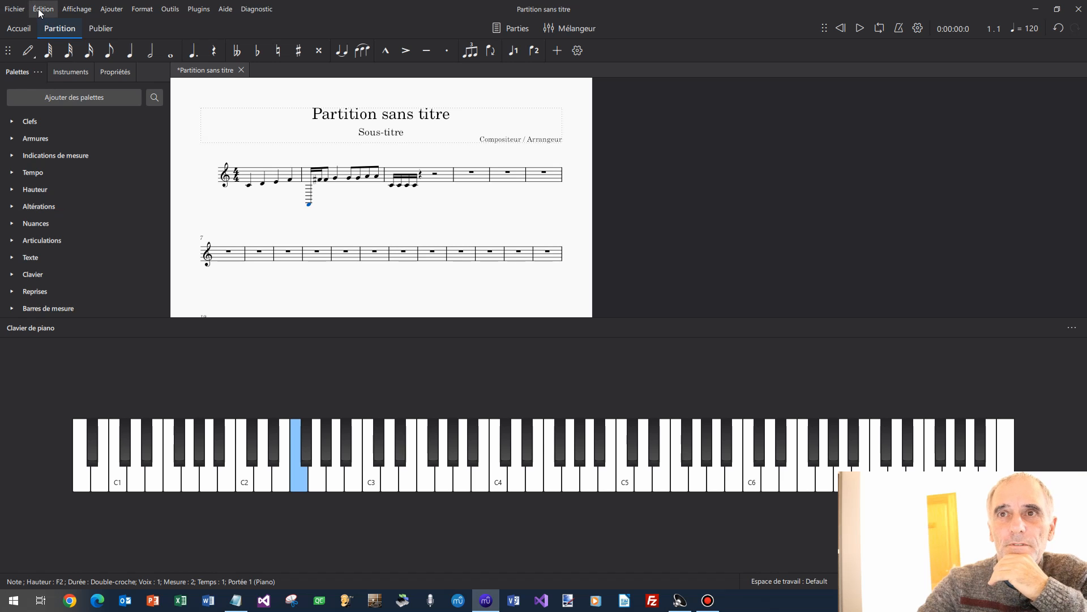
Open the Raccourcis (shortcuts) page of the MuseScore preferences.
click(43, 10)
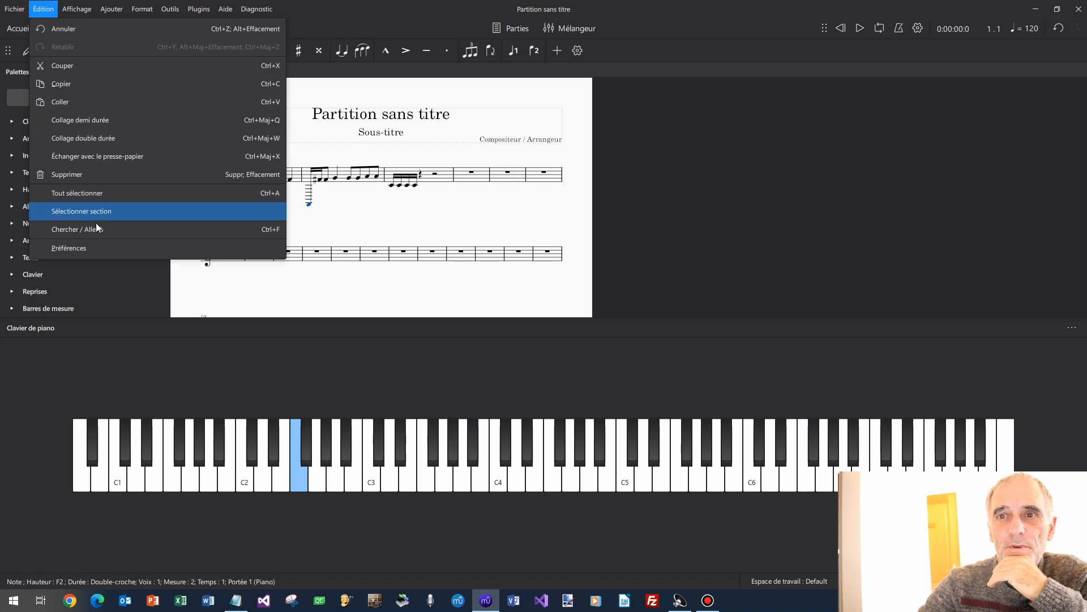
click(106, 247)
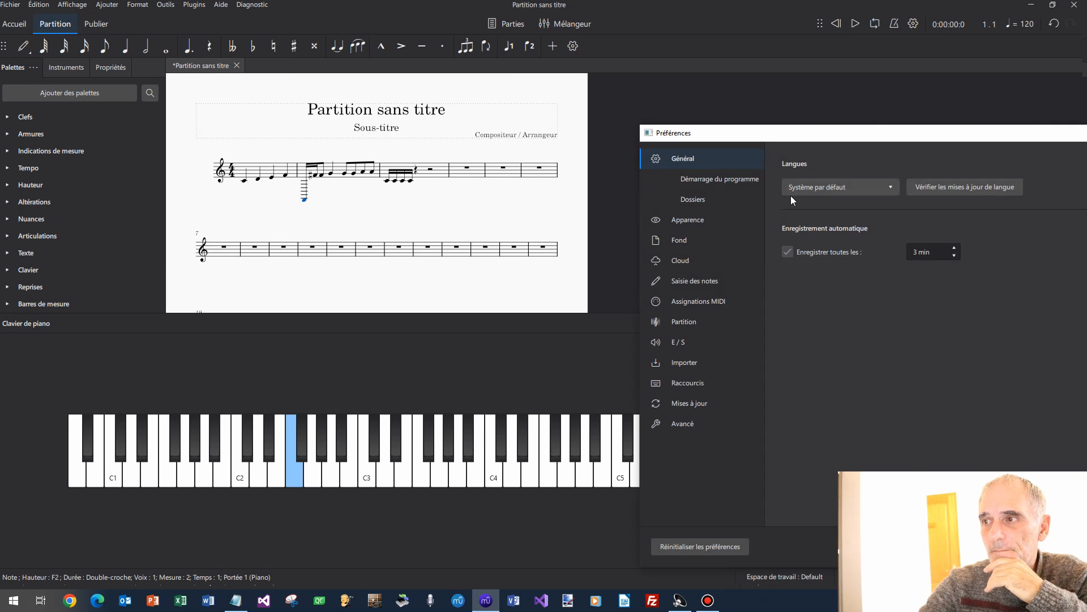
drag(772, 136, 450, 82)
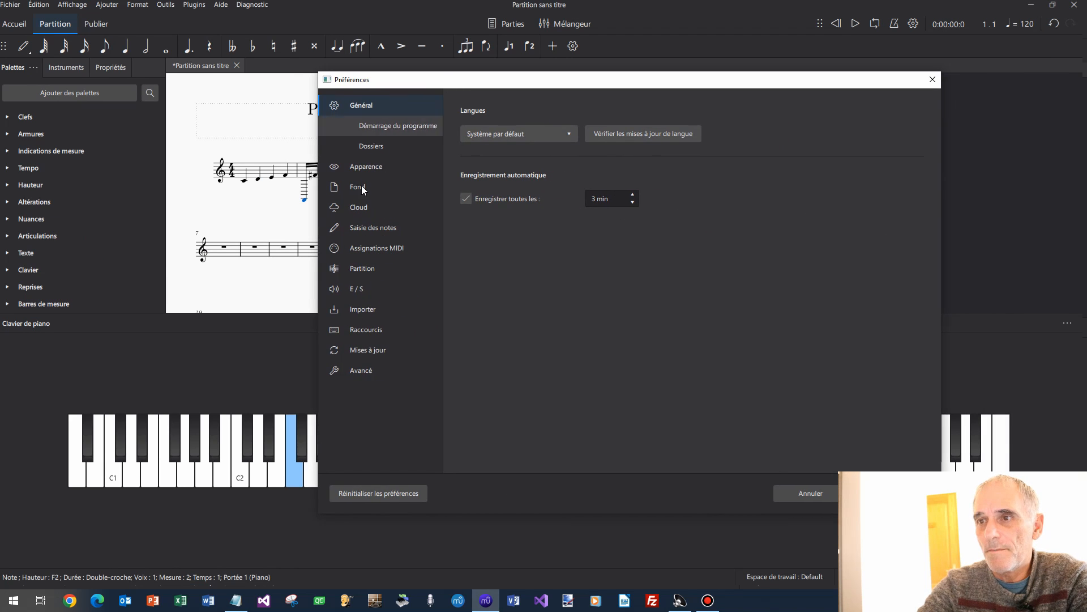
click(372, 329)
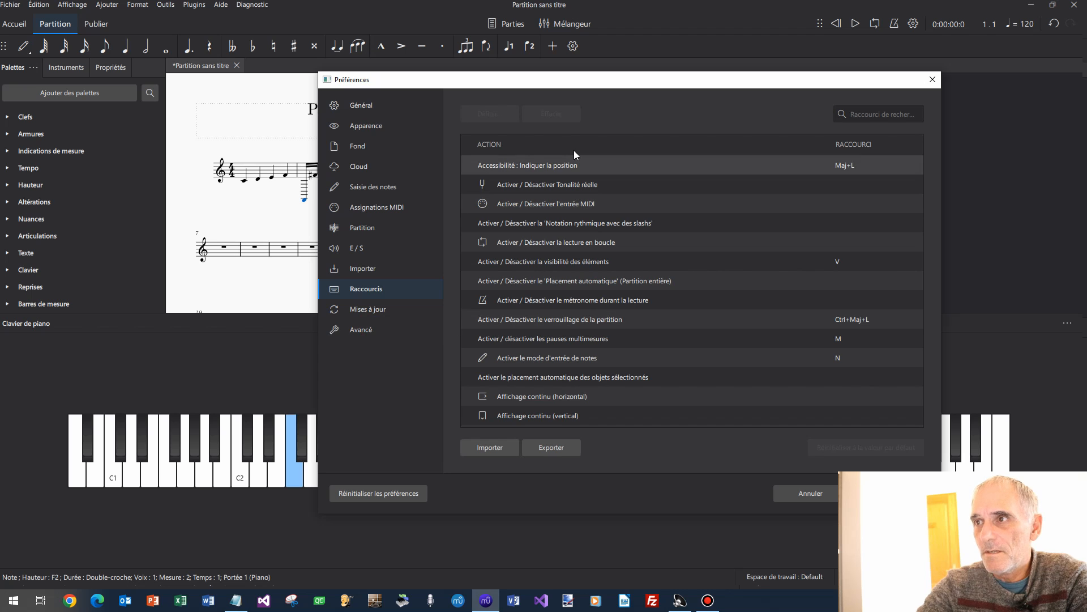
Import RaccourcisModifies.xml from Y:\_ChaineMuseScore4\2 - Bug saisie des notes and confirm with OK.
click(494, 448)
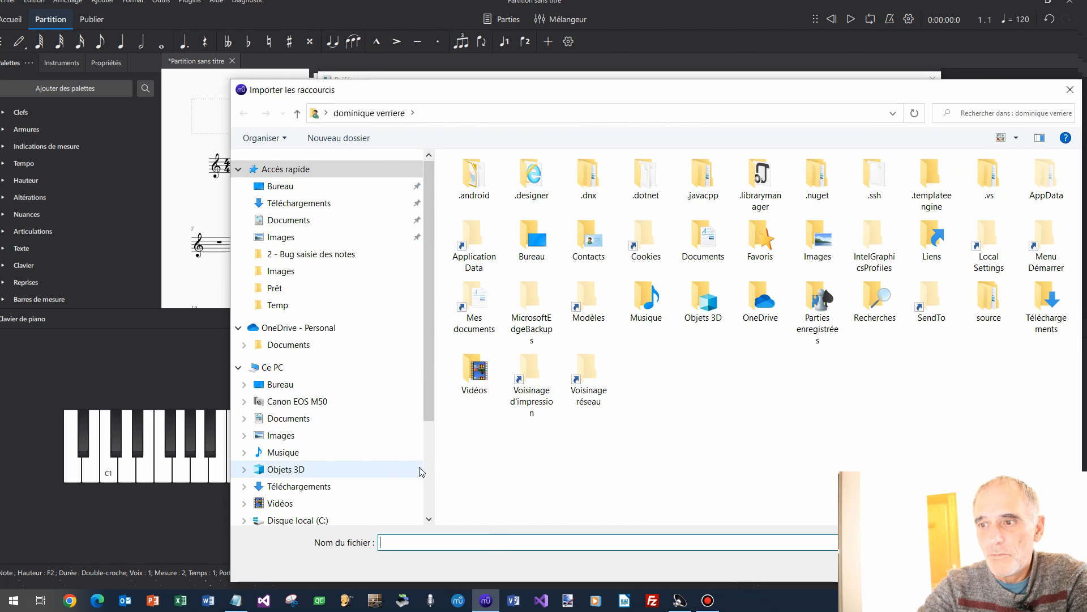
click(425, 477)
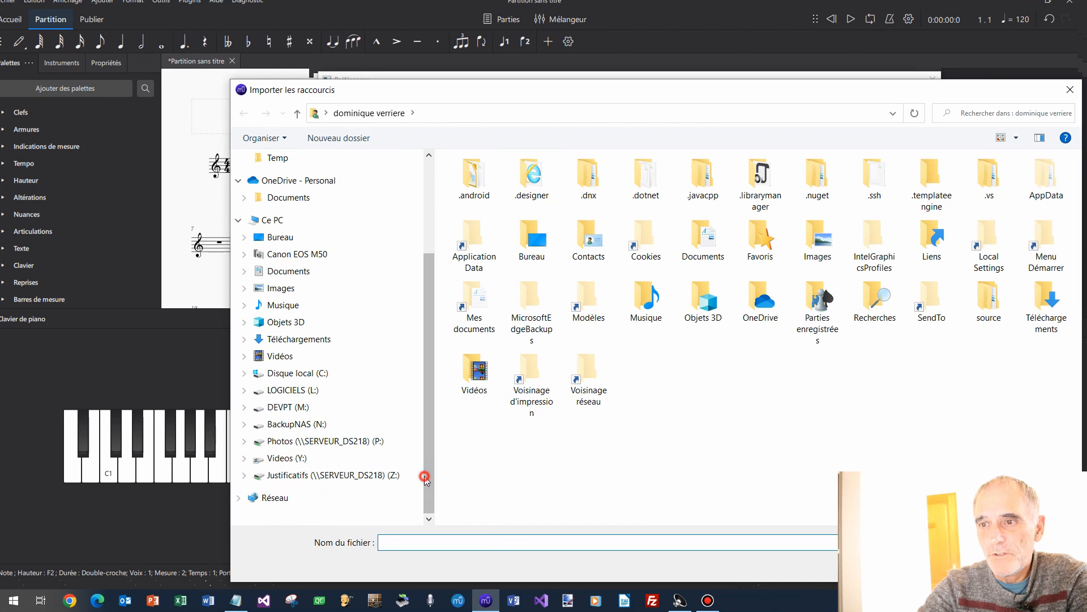
click(331, 458)
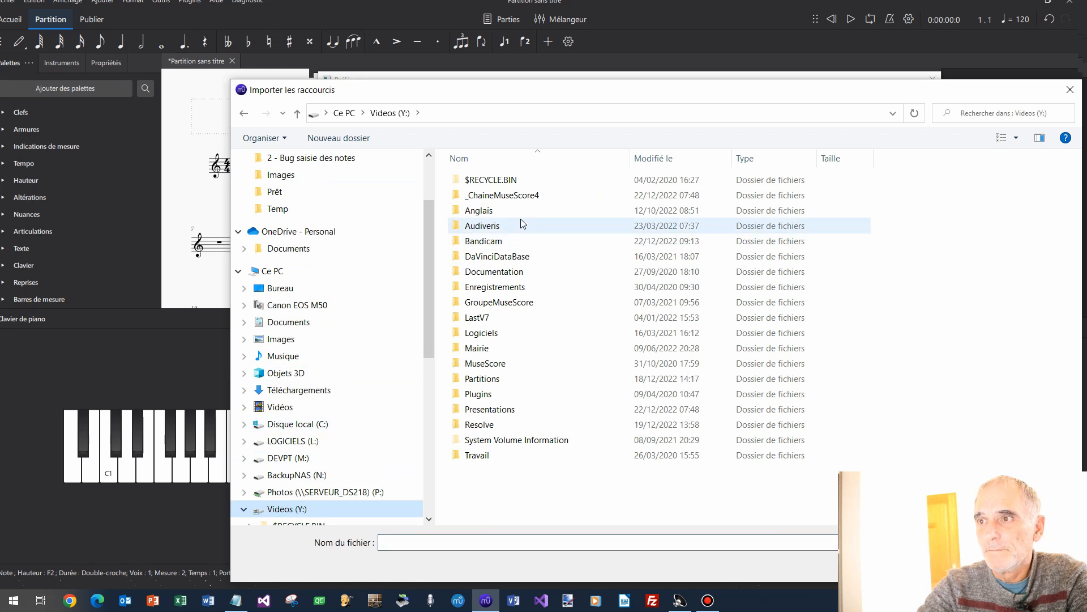
double_click(517, 195)
double_click(520, 195)
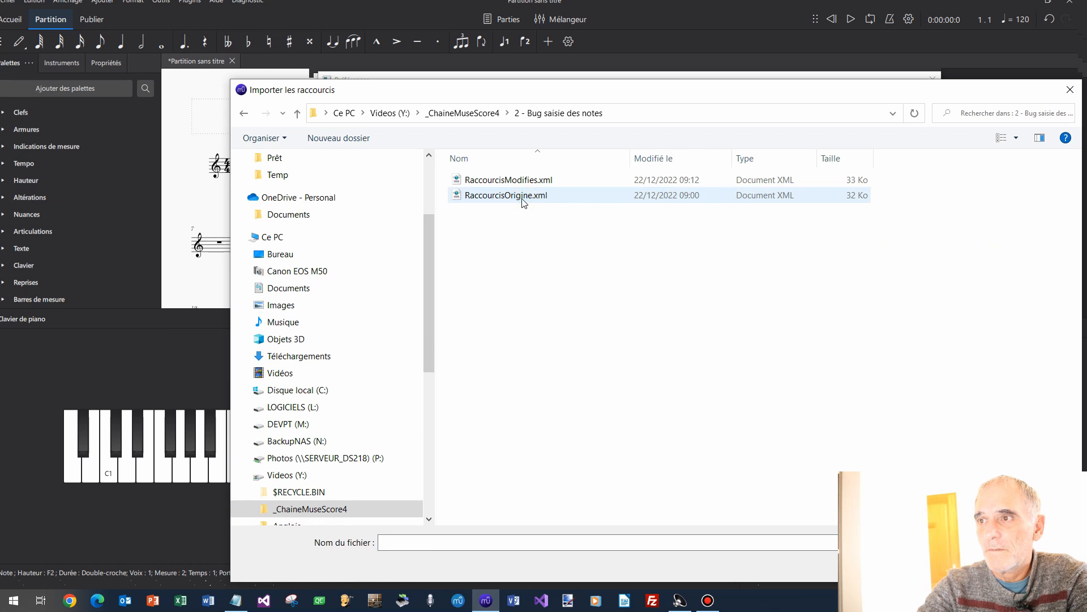
double_click(537, 180)
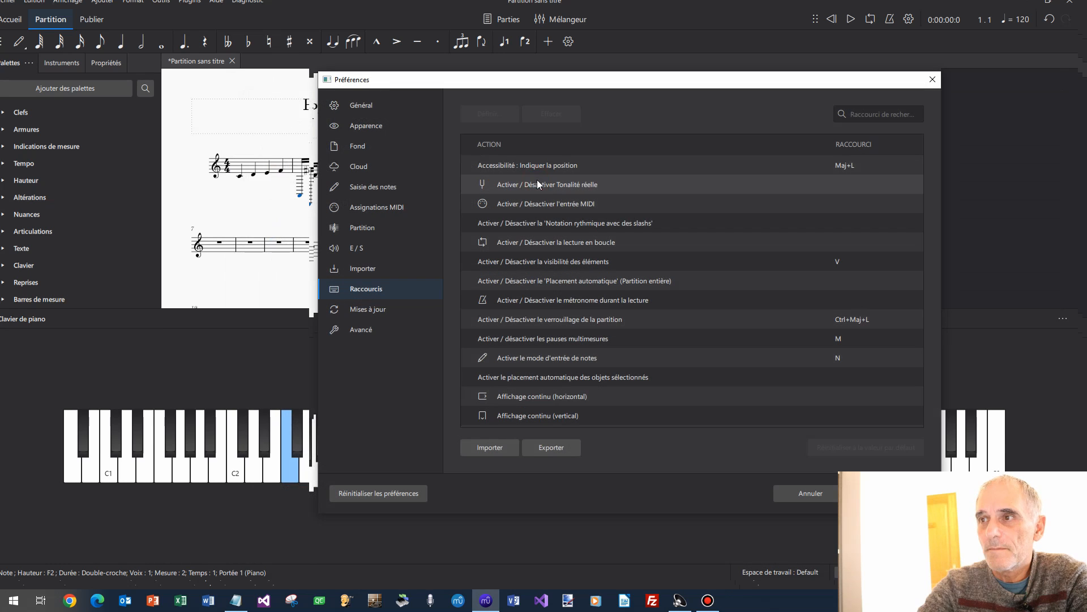
drag(748, 87, 522, 83)
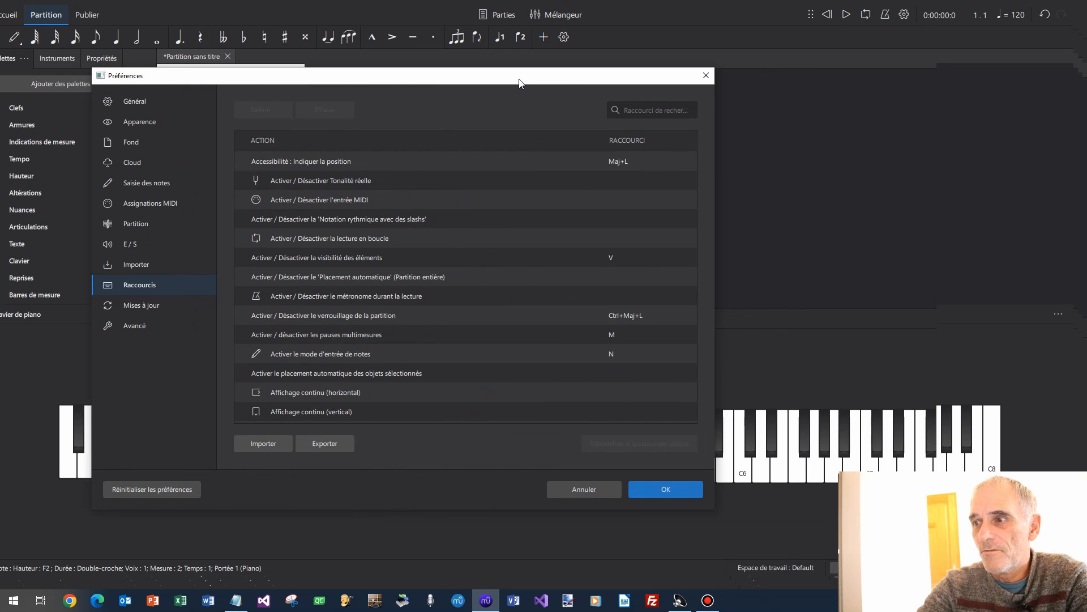
click(681, 486)
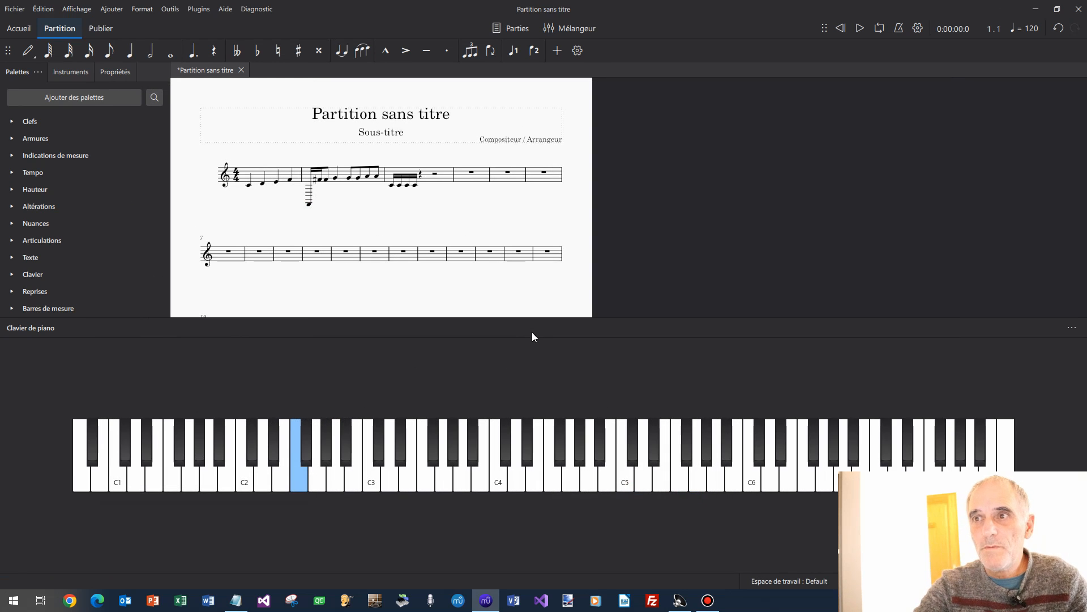
Test keys 1–8 for durations from 64th note up to breve, then exit note input and select measure 1.
click(130, 52)
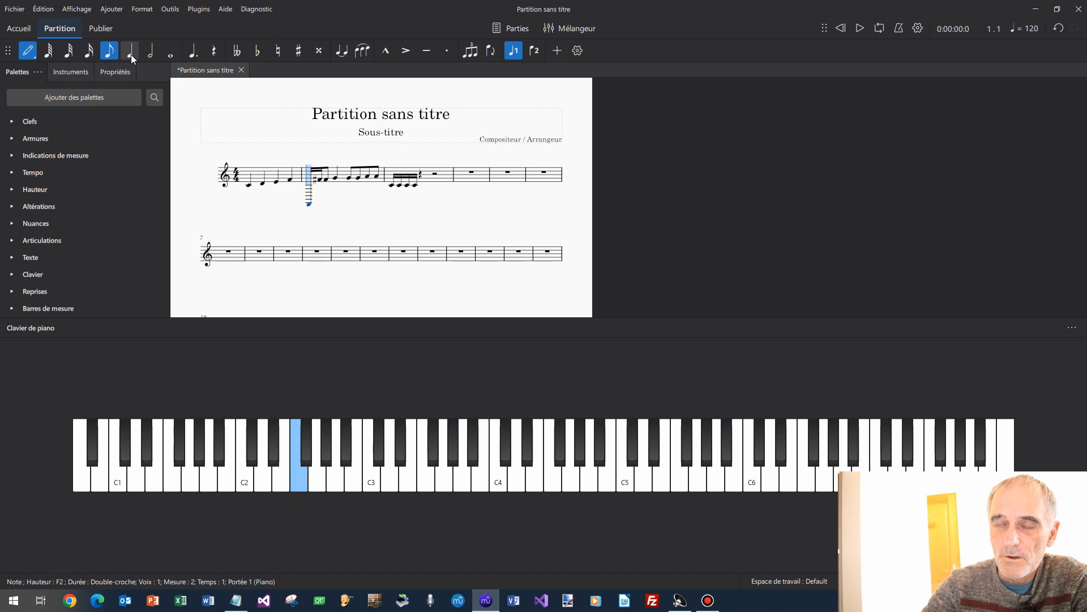
key(1)
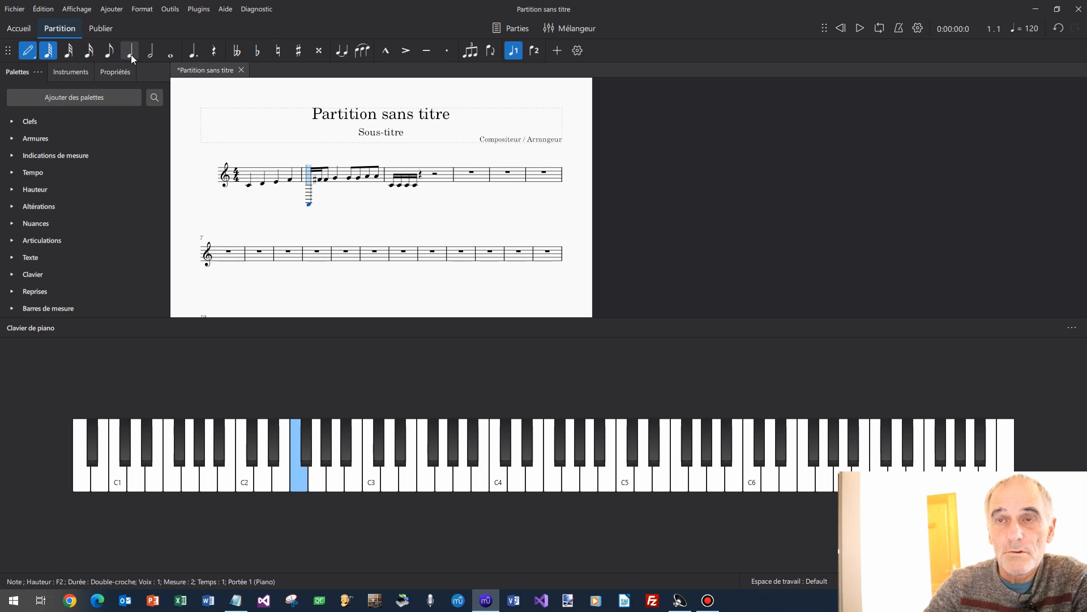
key(2)
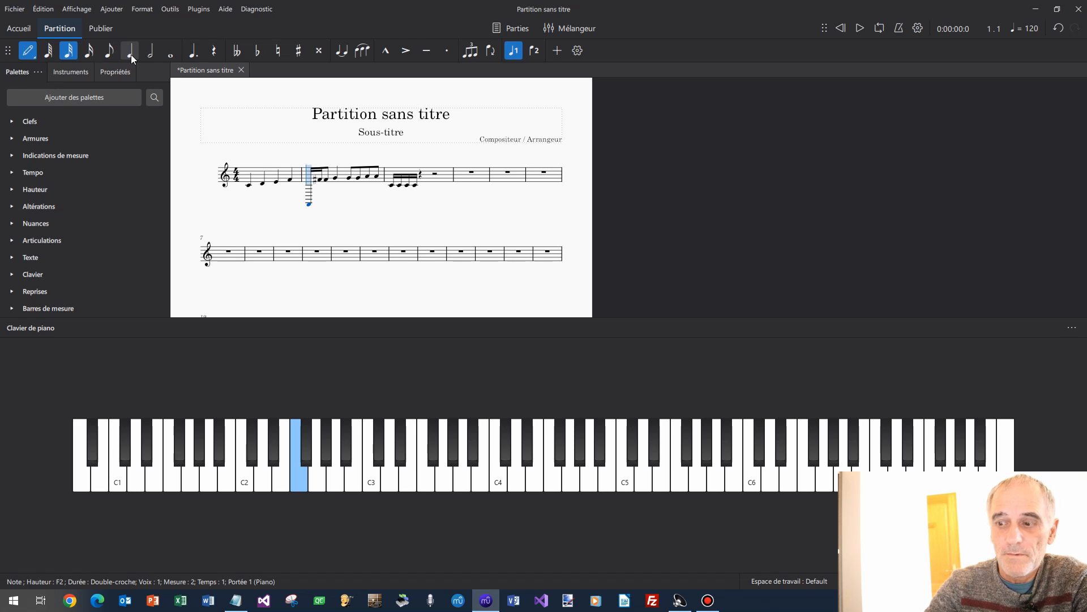
key(3)
key(4)
key(5)
key(6)
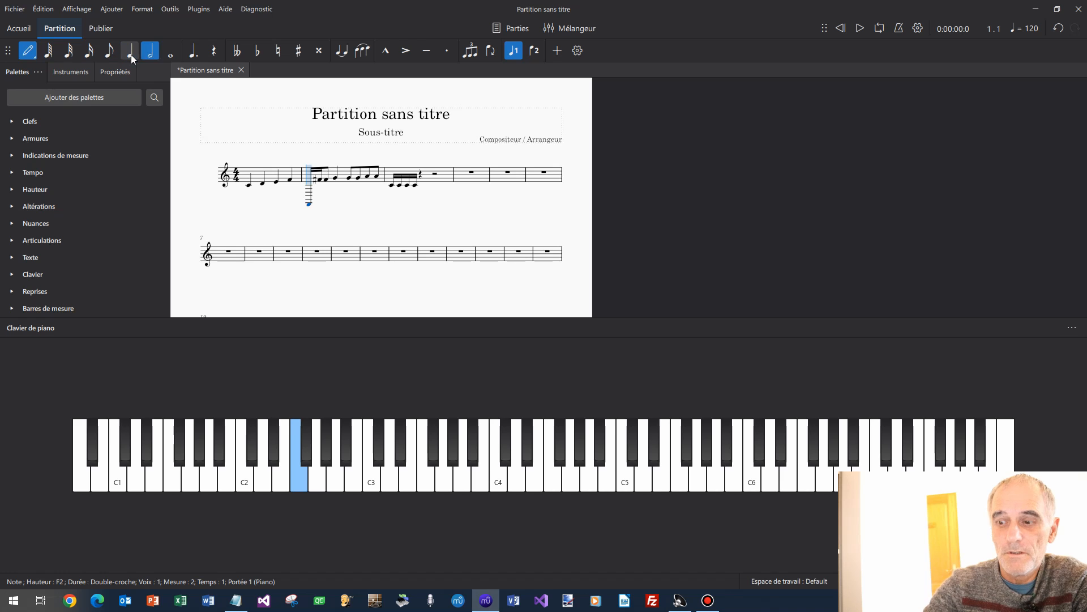
key(7)
key(8)
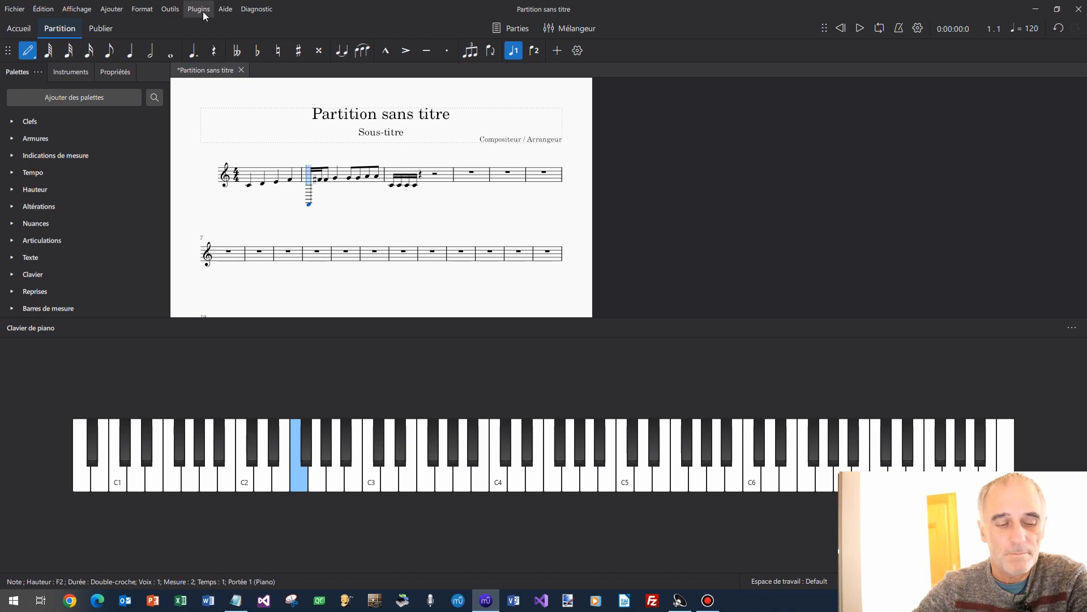
key(Escape)
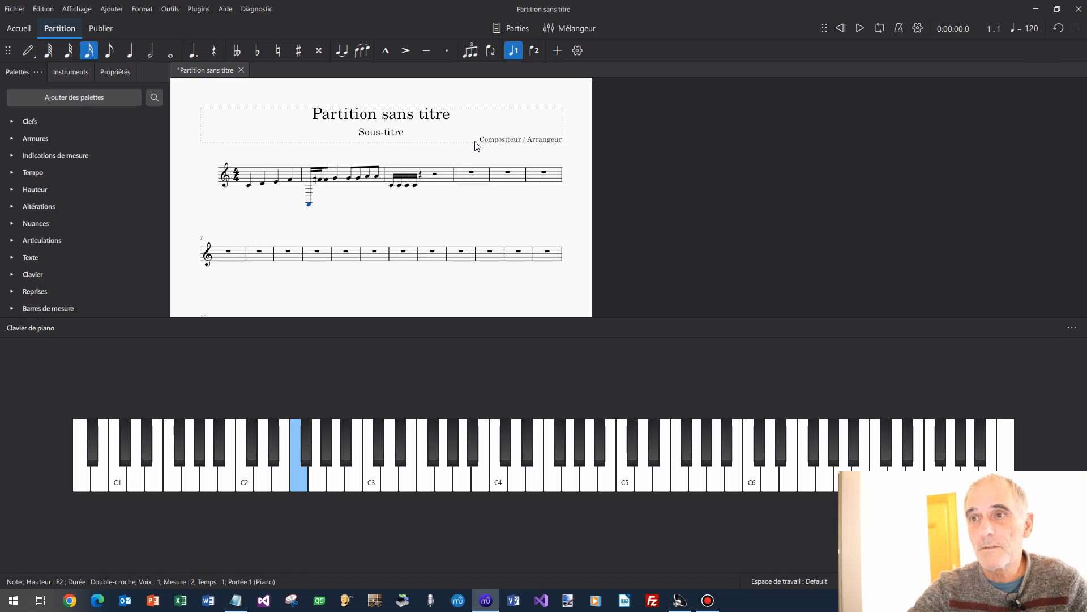
click(277, 173)
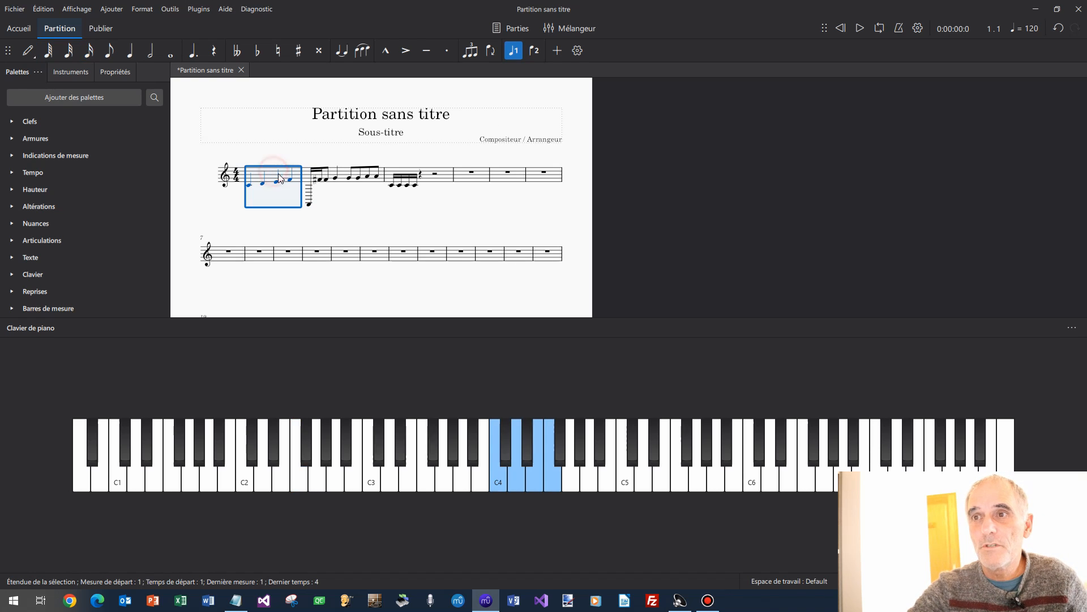
Clear measures 1–3, then fill measure 1 with two C4 quarters and four D4 eighths.
shift+click(397, 176)
key(Delete)
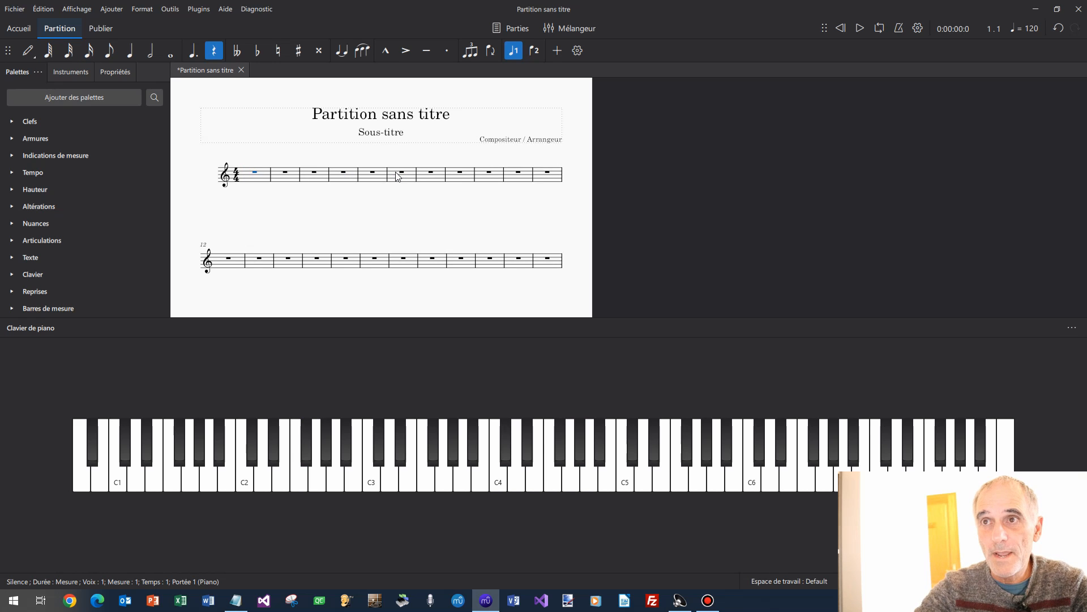
key(n)
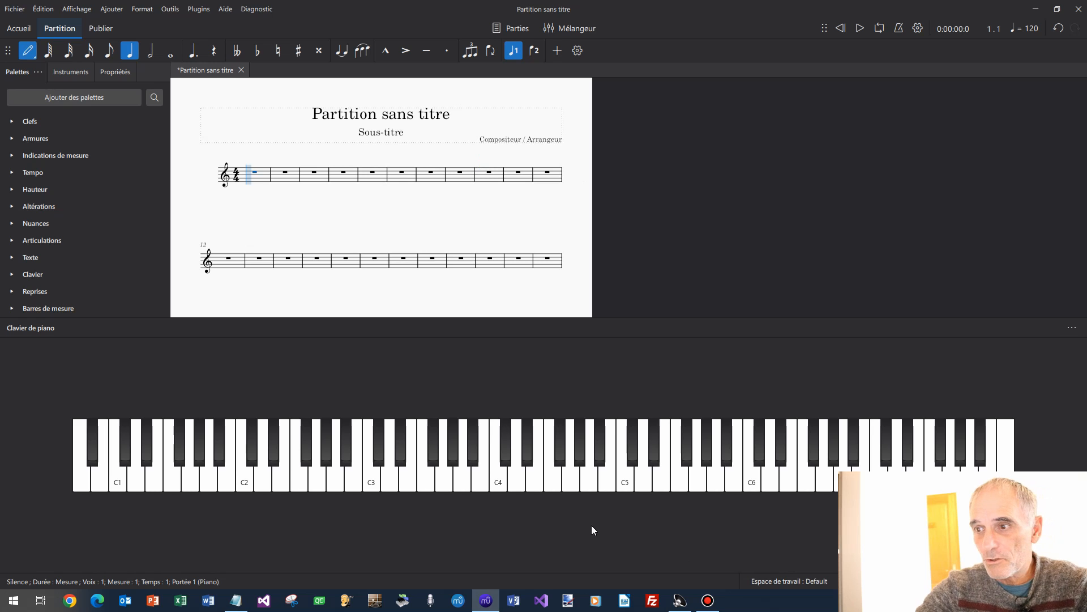
click(500, 481)
click(501, 480)
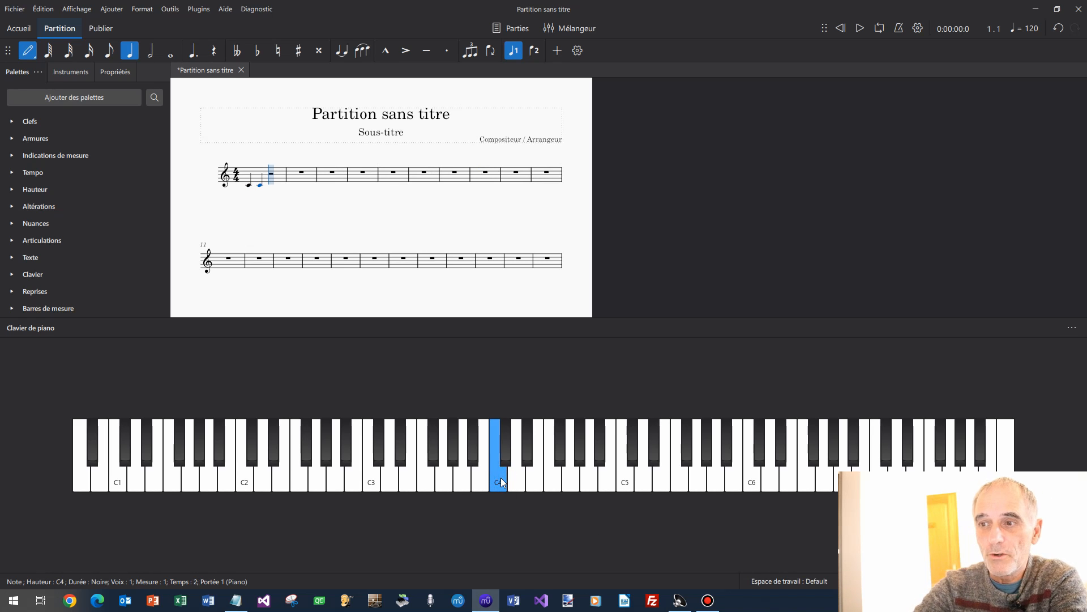
key(4)
click(518, 482)
click(518, 482)
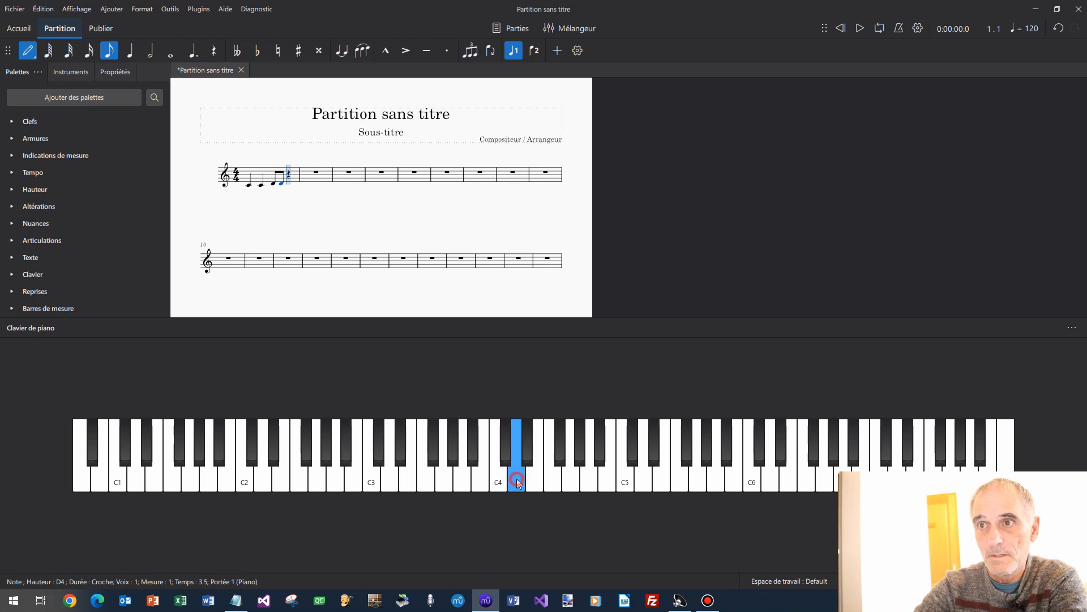
click(516, 481)
click(516, 481)
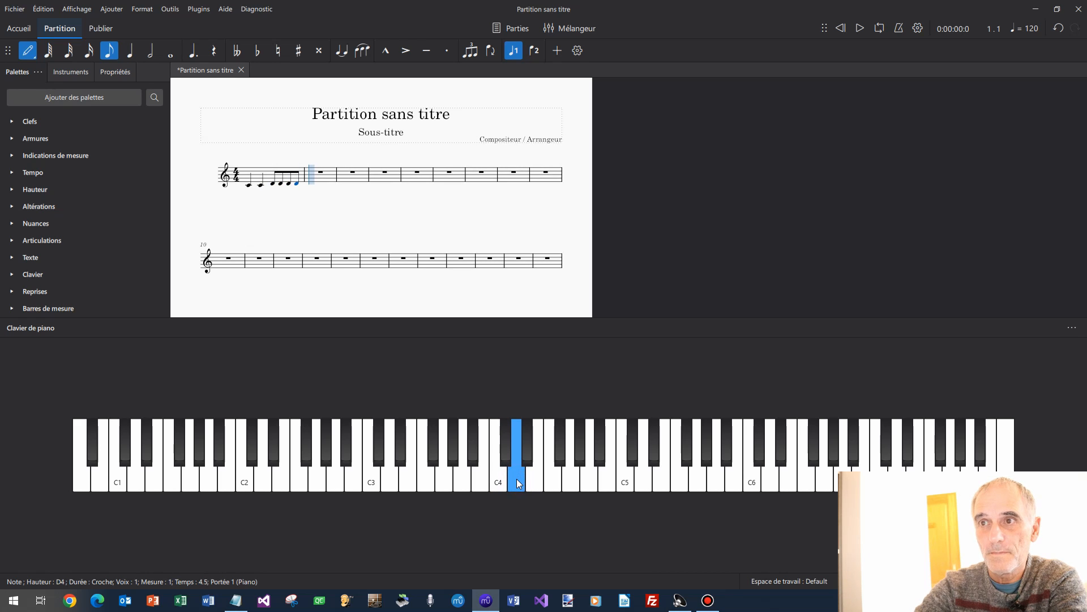
Add three E4 sixteenths and four F4 32nds plus a 32nd rest to measure 2.
key(3)
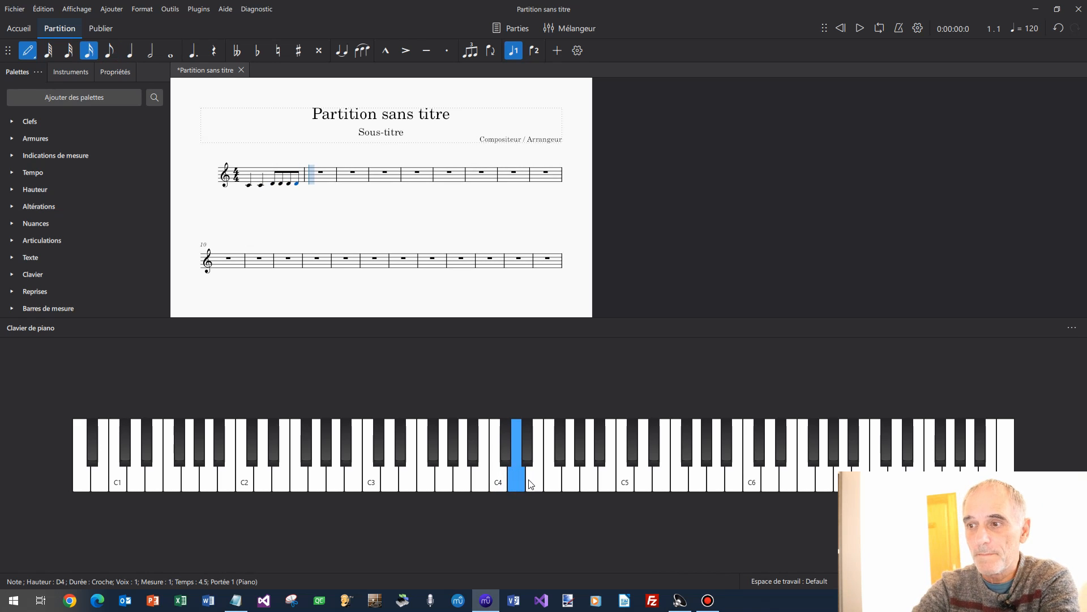
click(531, 480)
click(531, 480)
click(531, 480)
click(532, 480)
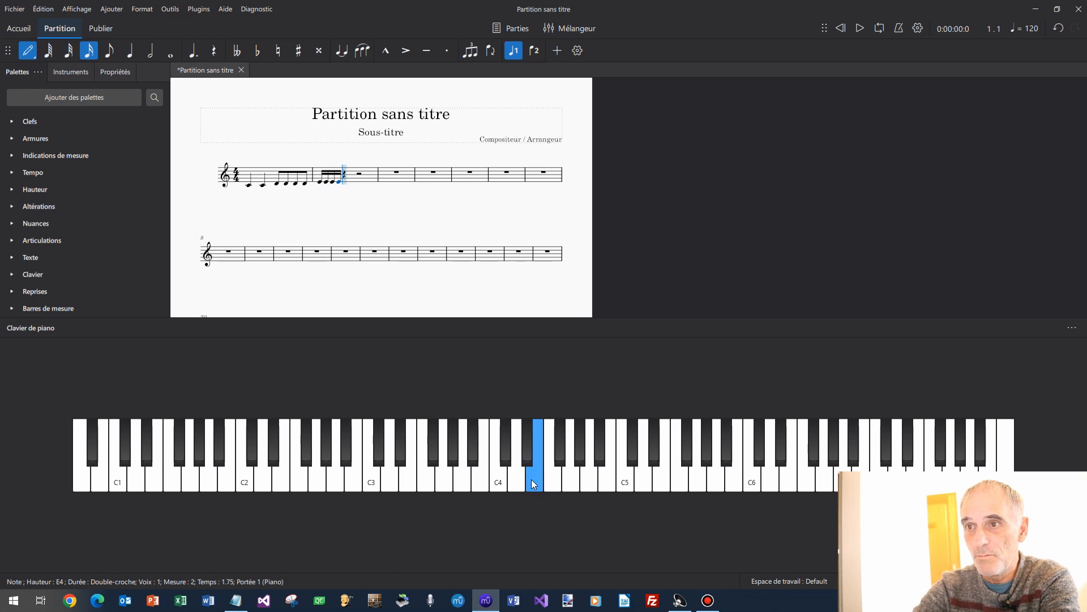
key(2)
click(549, 481)
click(549, 480)
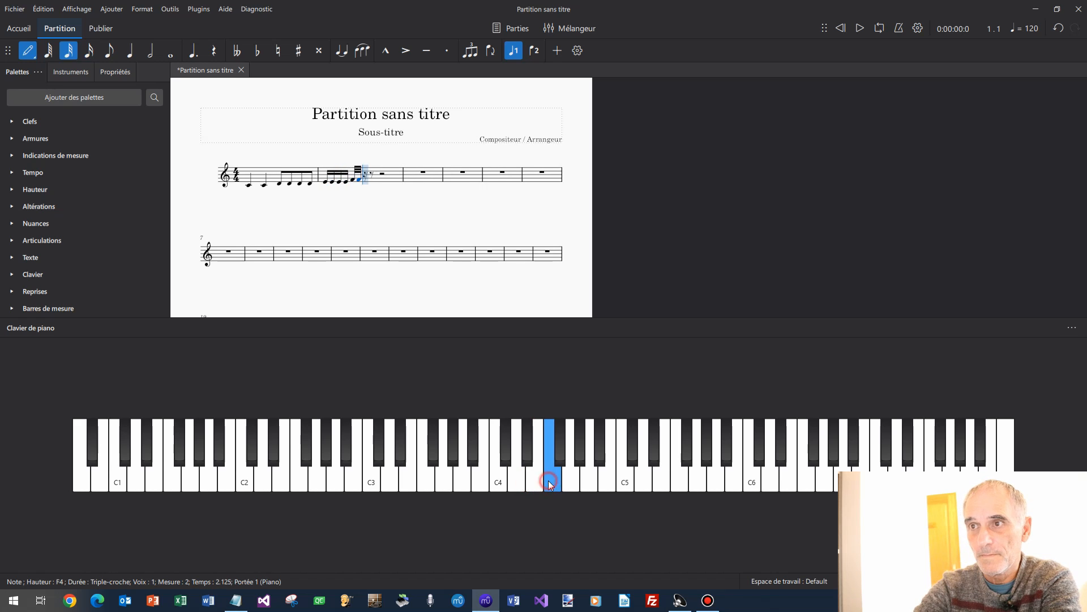
click(549, 481)
click(549, 481)
click(550, 481)
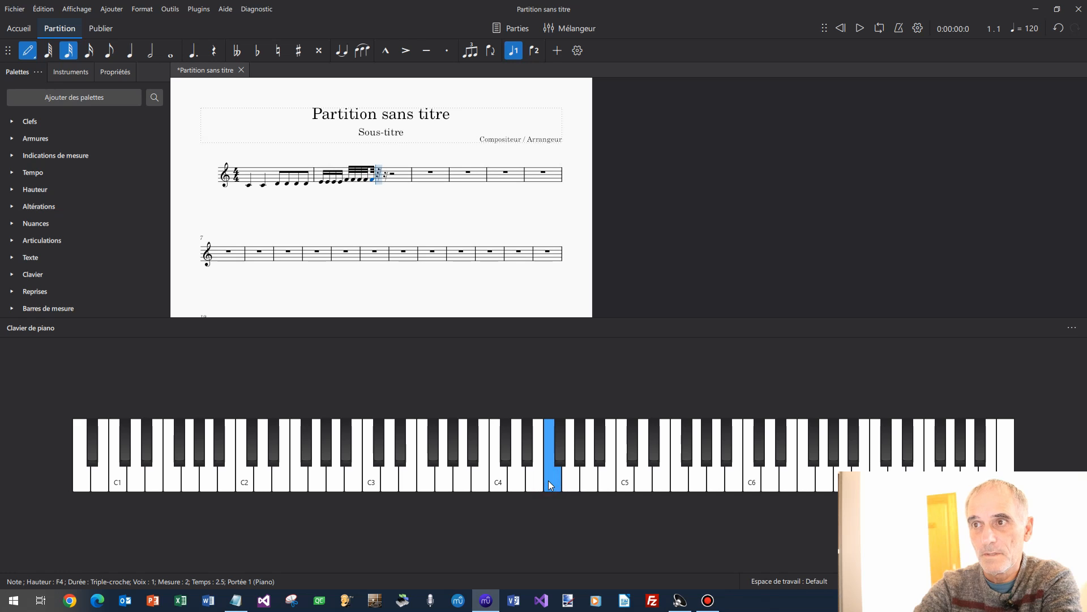
key(Delete)
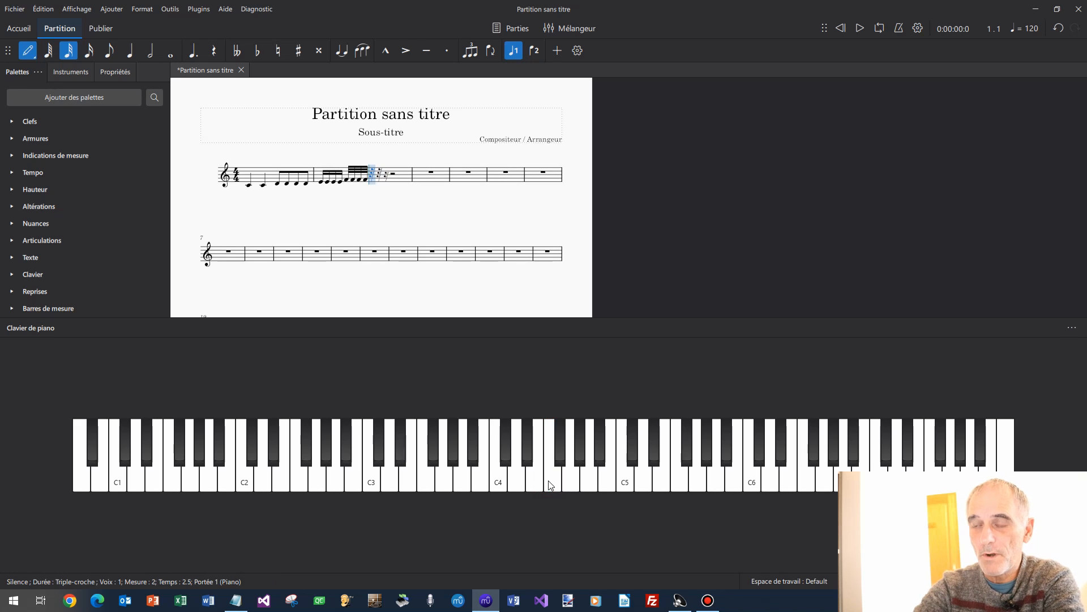
Add four G4 64th notes, then enter quarter rests with the 0 key.
key(1)
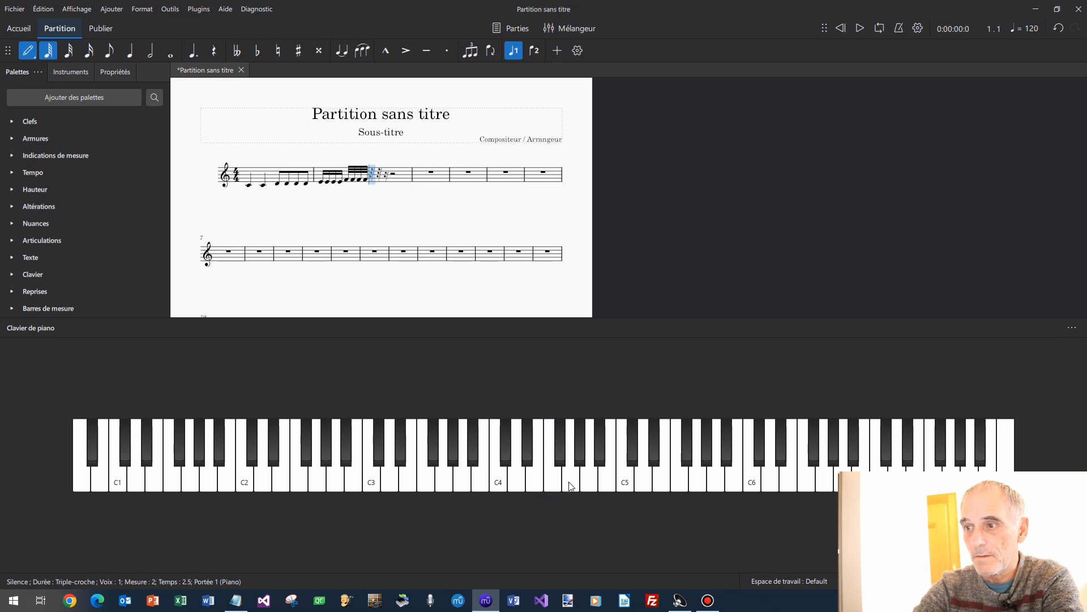
click(568, 483)
click(569, 483)
click(569, 483)
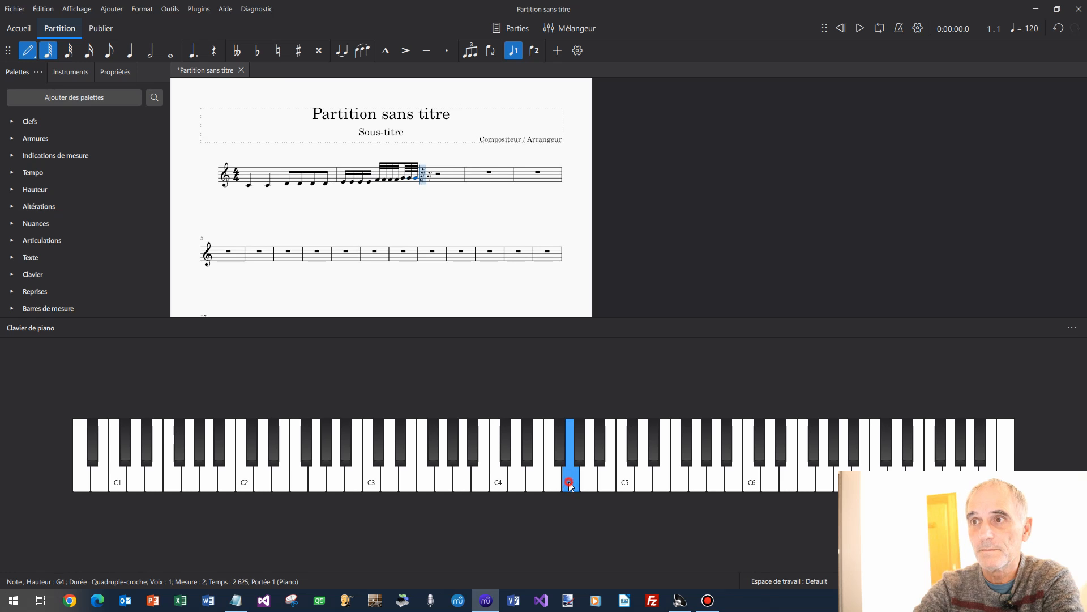
click(568, 483)
click(568, 483)
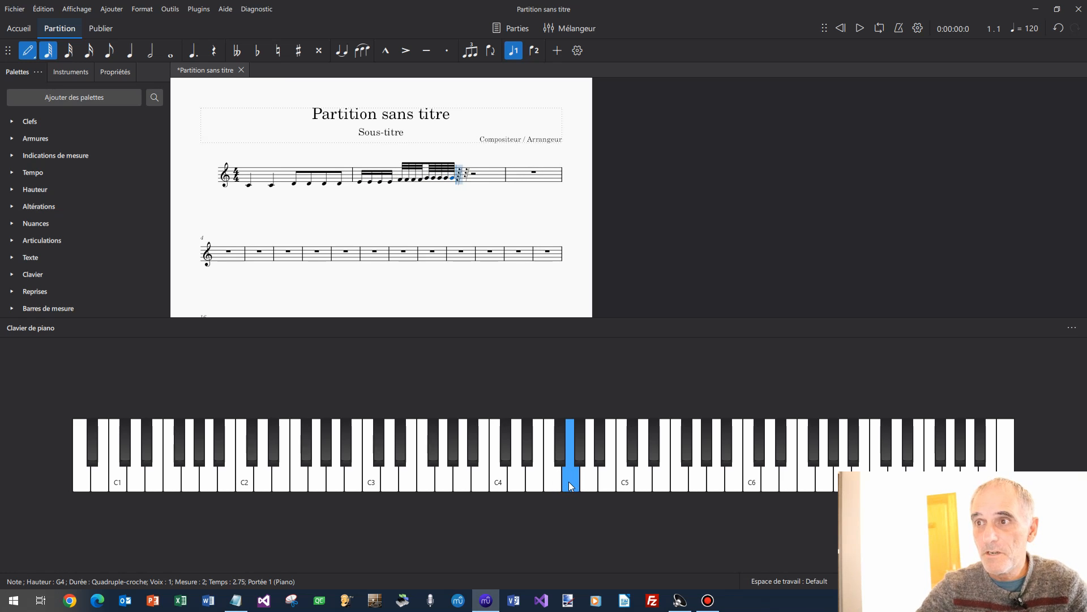
key(5)
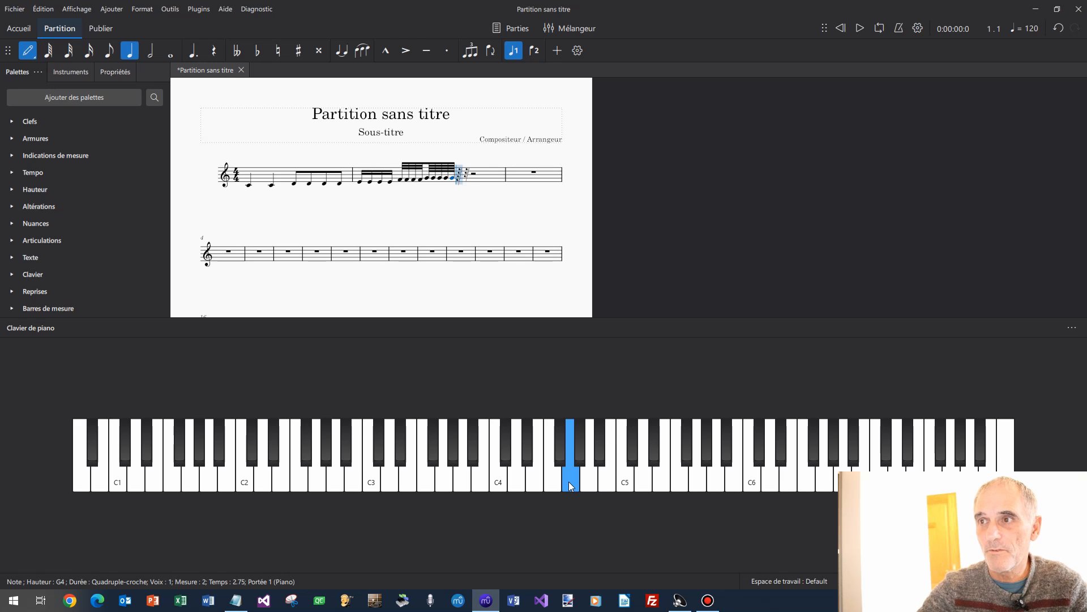
key(0)
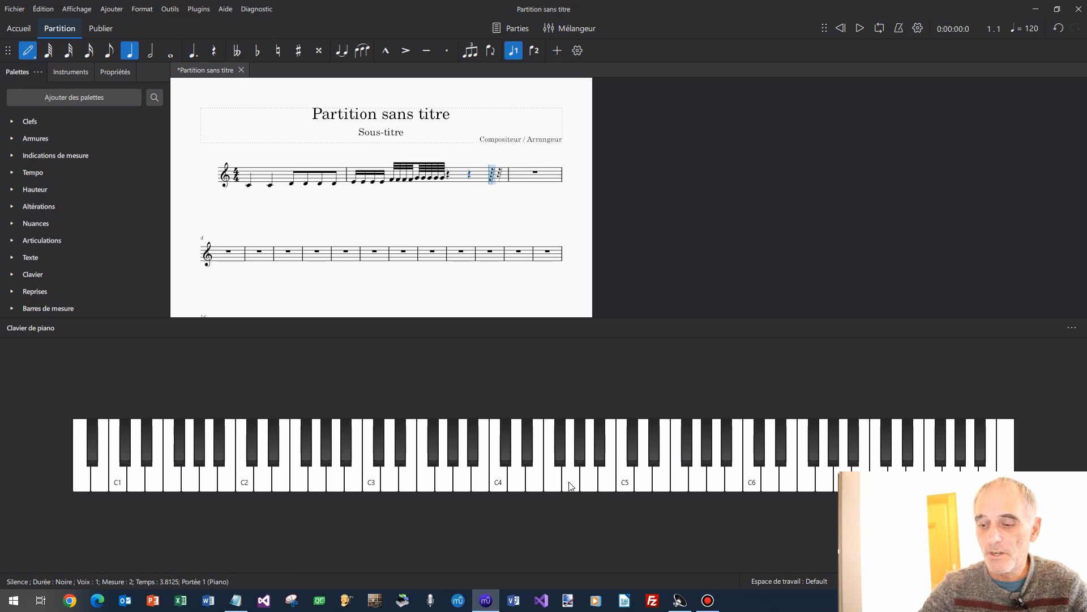
key(0)
key(0)
key(0)
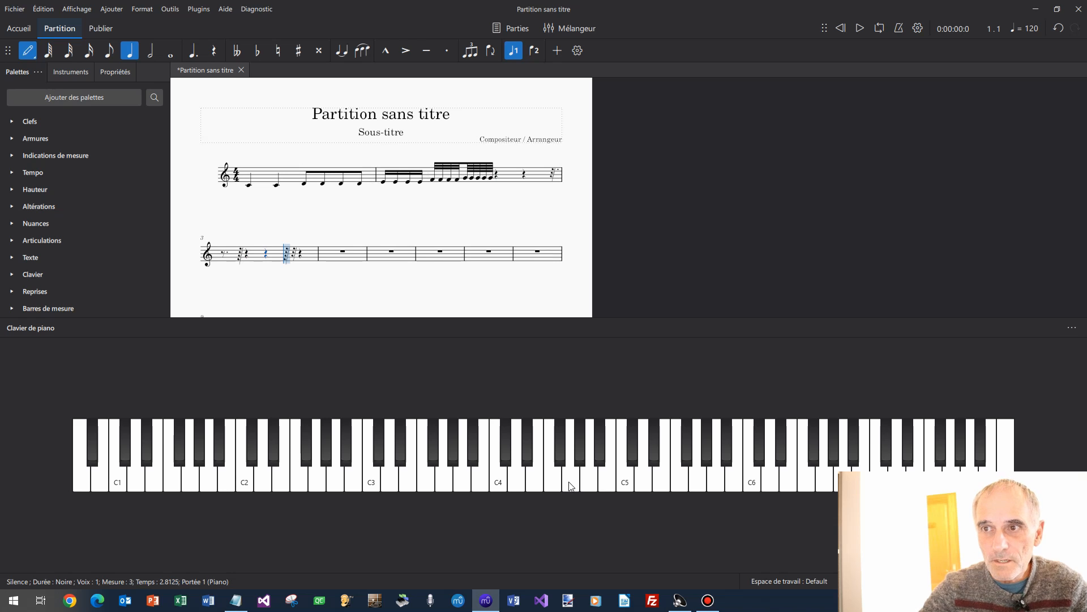
key(Right)
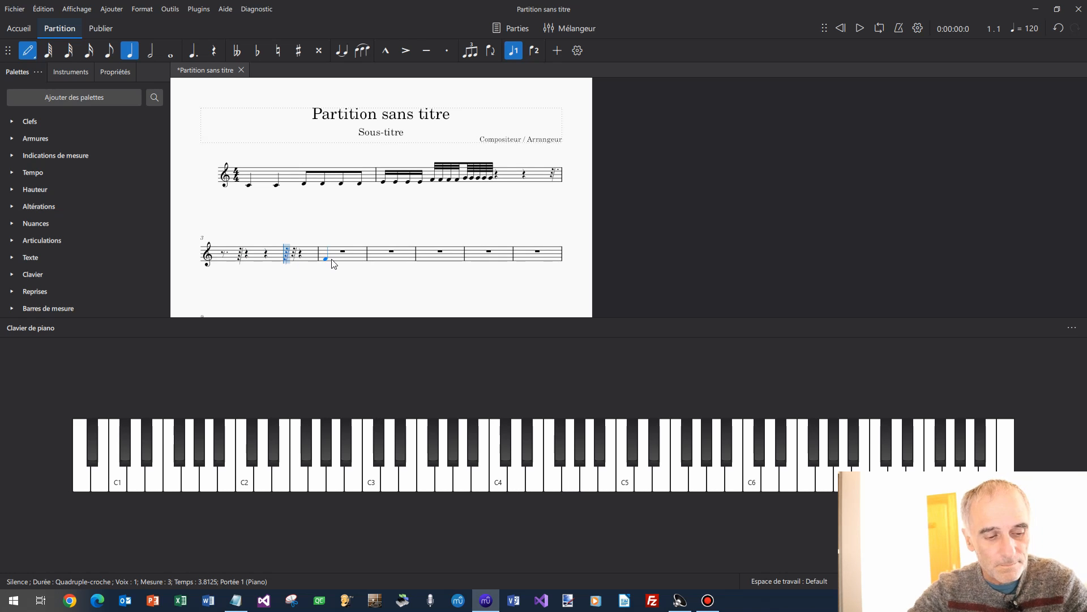
Exit note input and clear measure 3 back to a whole rest.
key(Escape)
click(300, 253)
click(309, 258)
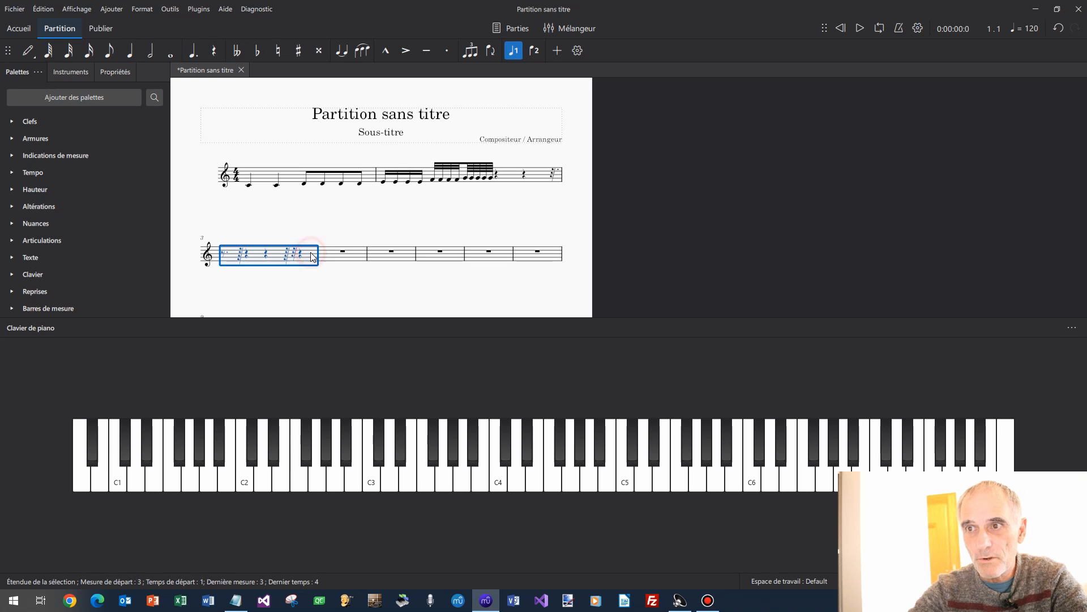
key(Delete)
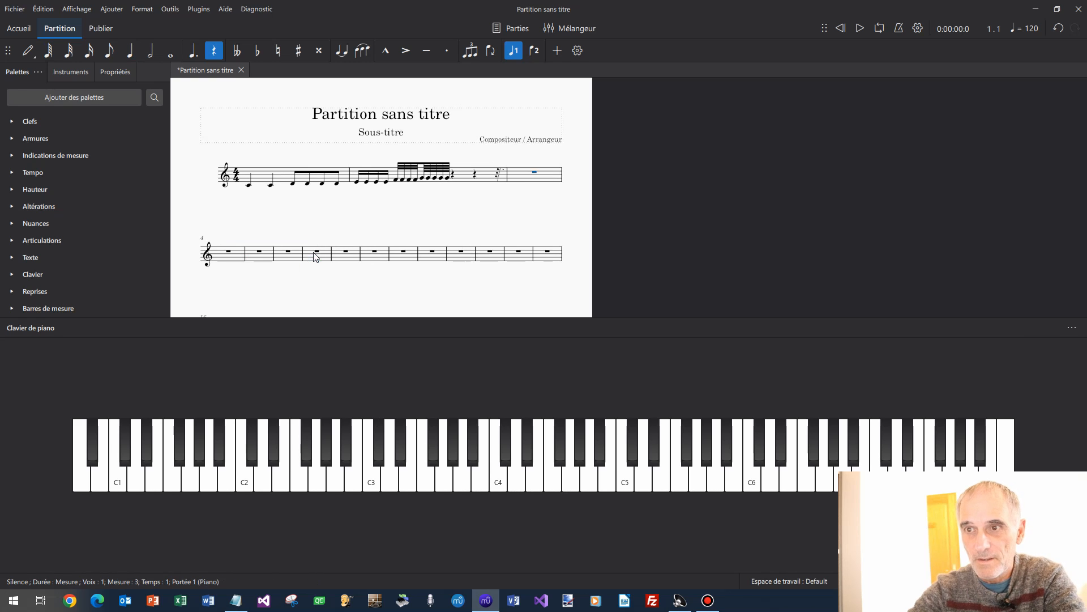
Enter quarter rests through measures 4–5 and the first half of measure 6.
click(235, 257)
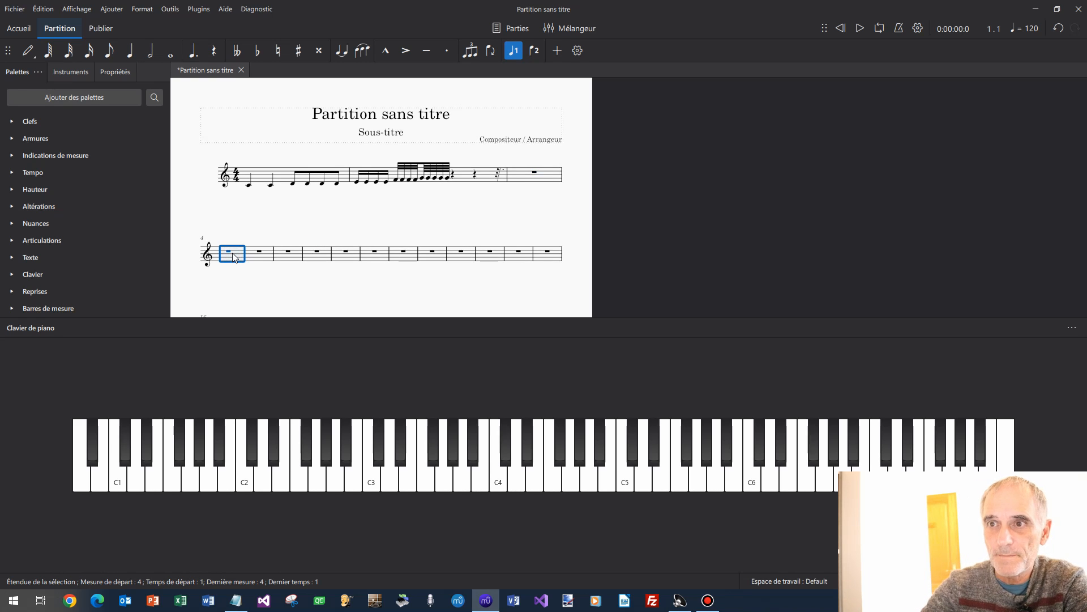
key(n)
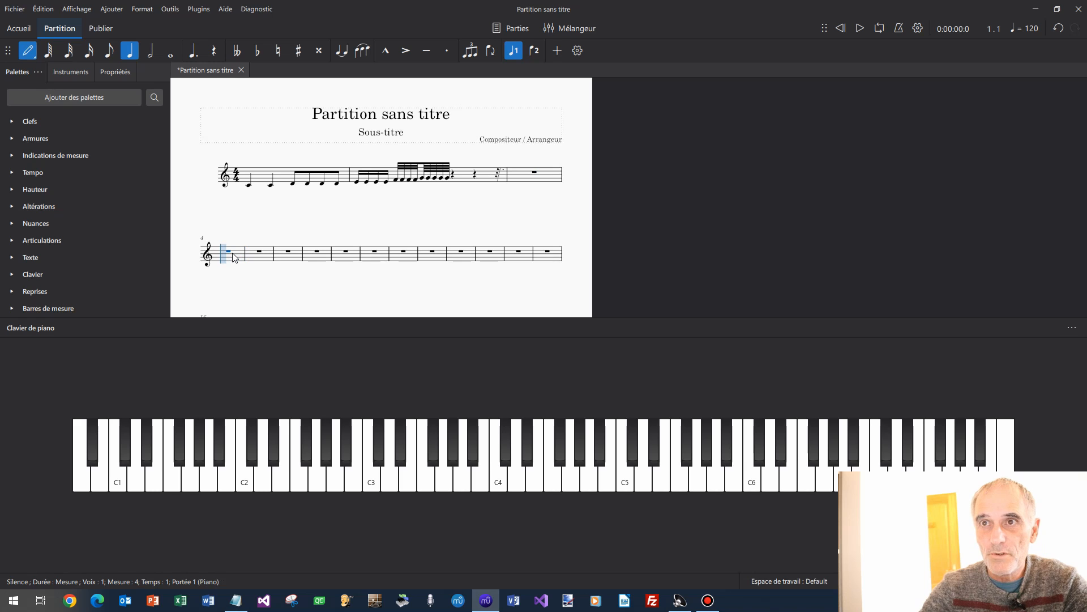
key(0)
key(0)
key(0)
key(0)
key(0)
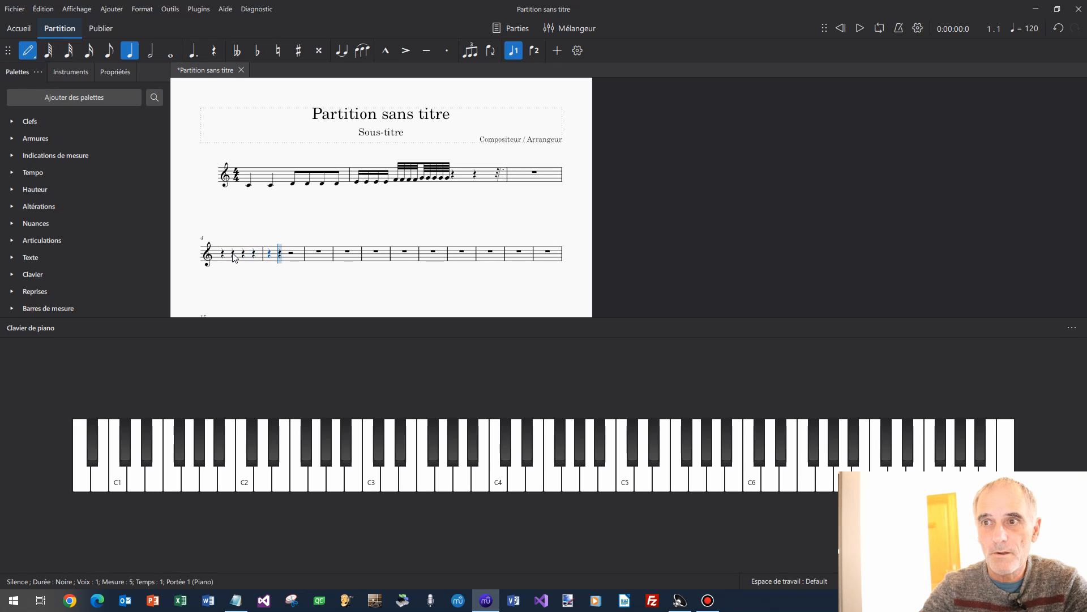
key(0)
key(0)
key(0)
key(0)
key(0)
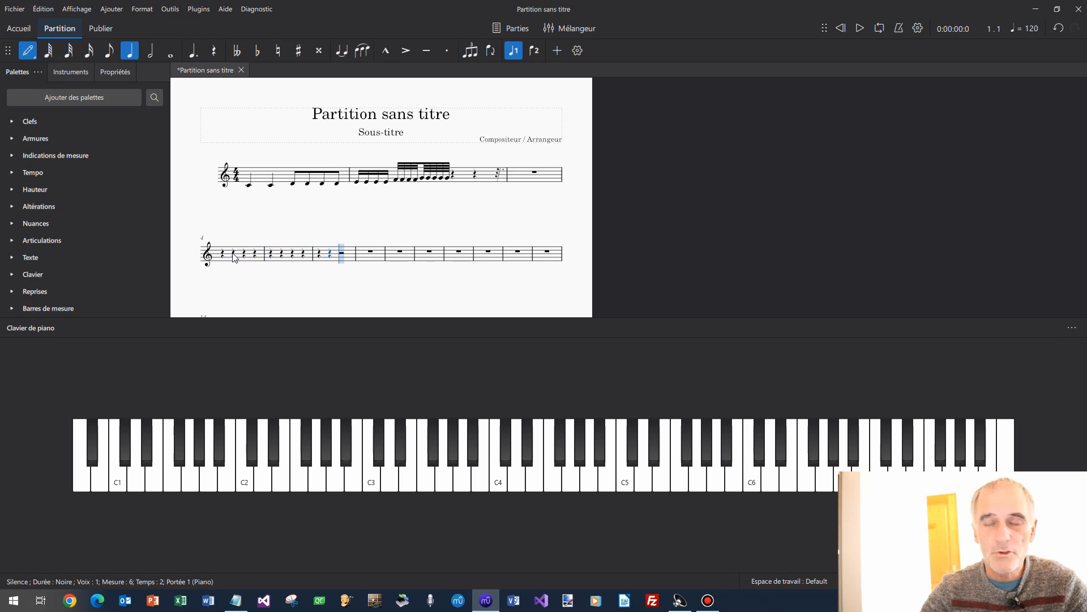
key(Escape)
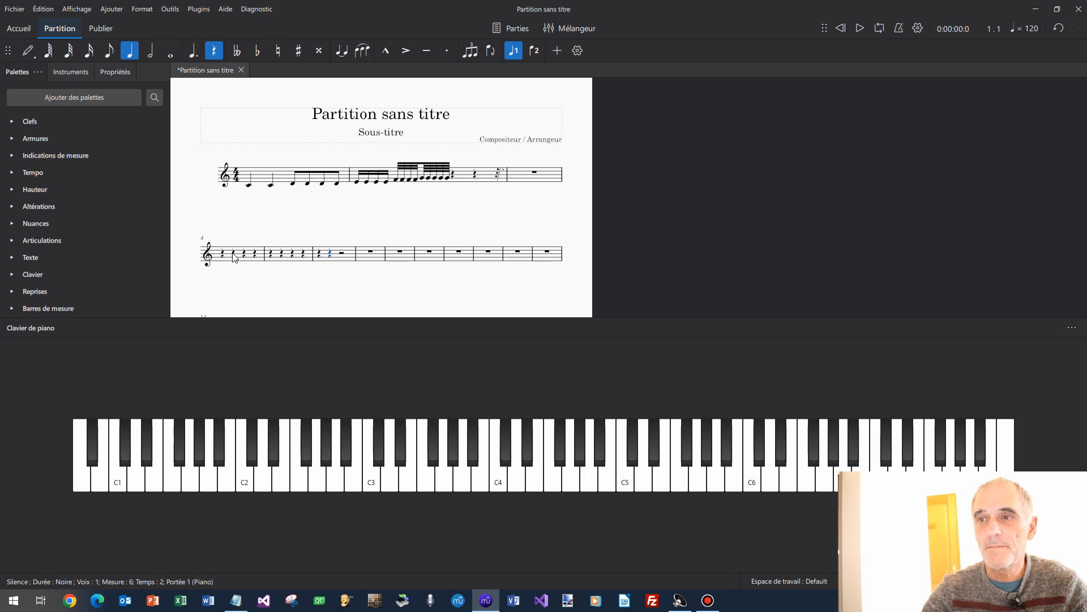